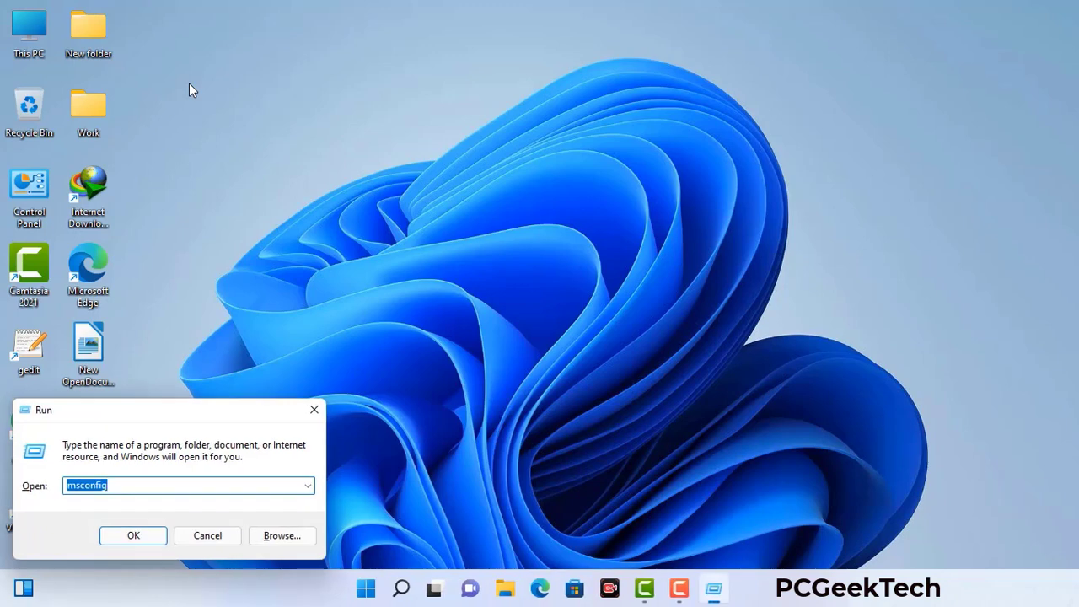
Launch System Configuration by running the msconfig command
left_click_drag(184, 411, 474, 133)
left_click(430, 209)
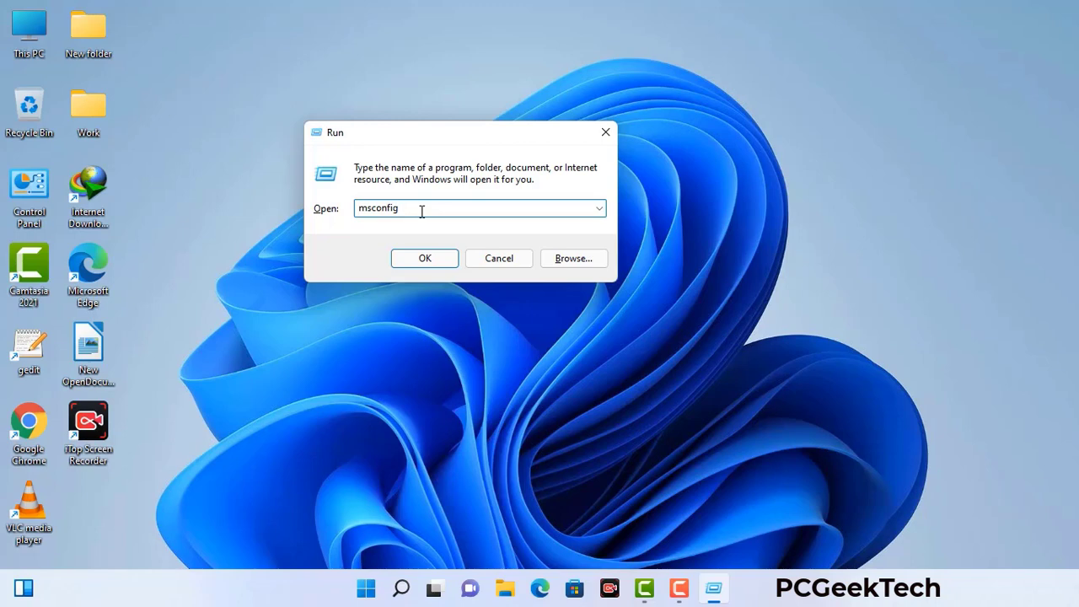
left_click(416, 263)
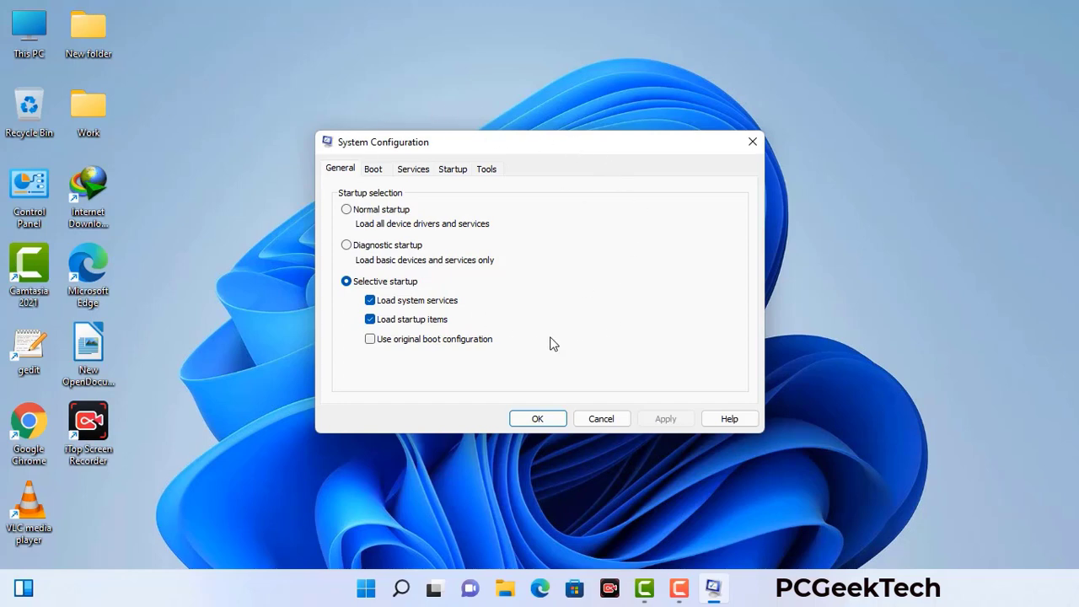
Enable Safe boot with the Network option in the Windows 11 boot settings and apply the change
left_click(375, 172)
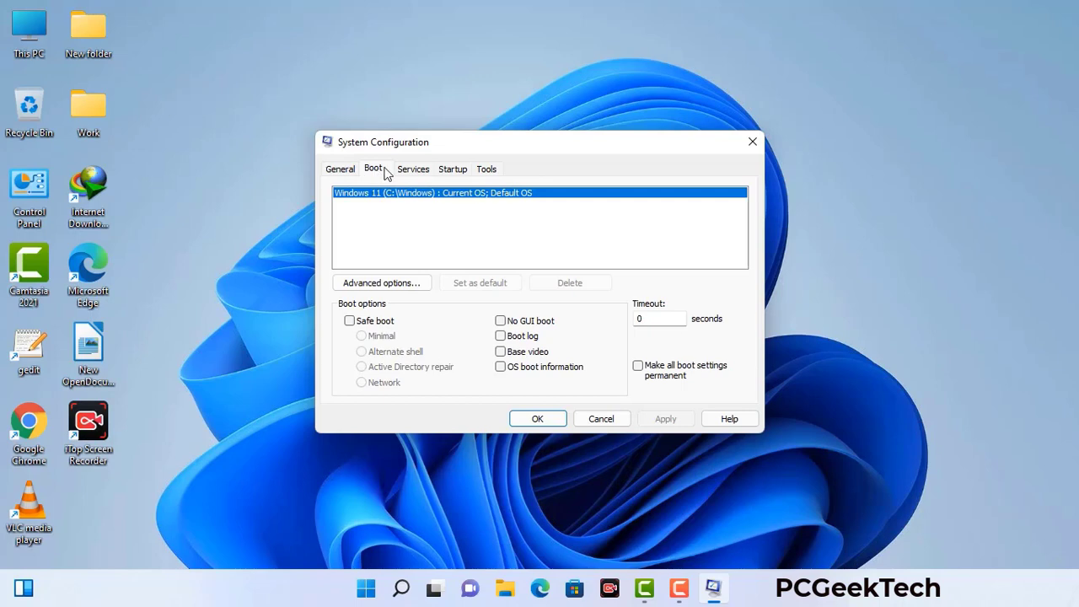
left_click(349, 321)
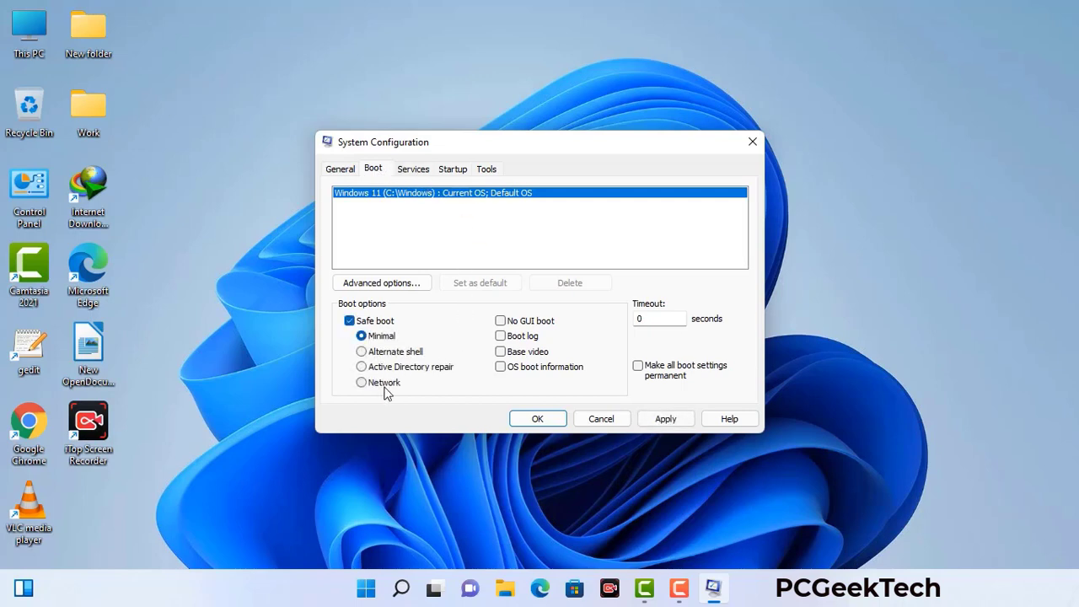
left_click(386, 389)
left_click(665, 419)
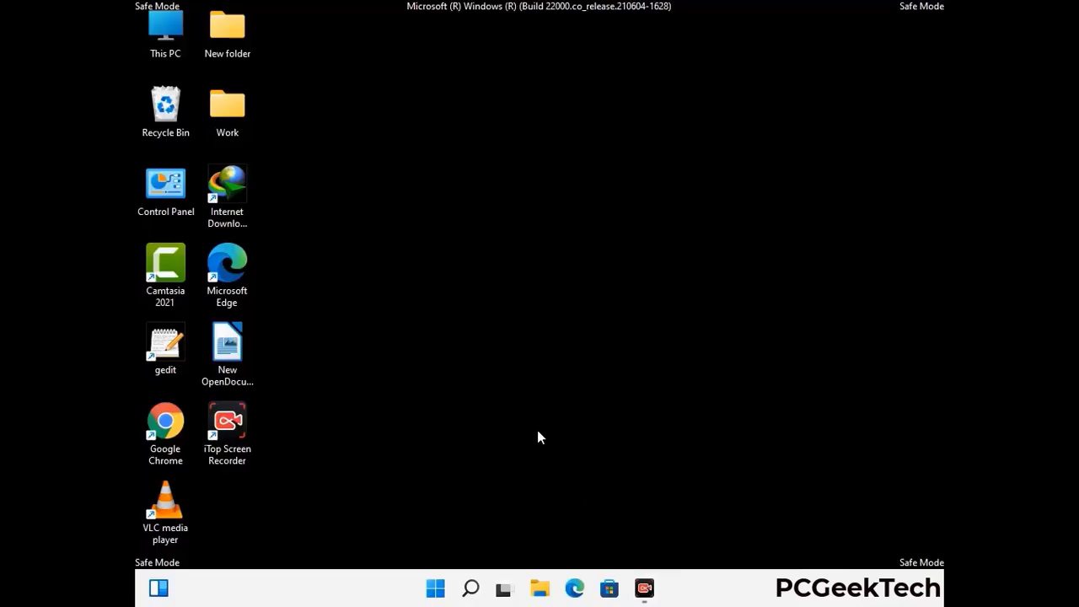
Set File Explorer Options in Control Panel to show hidden files, folders, and drives, apply it, and close Control Panel
double_click(166, 203)
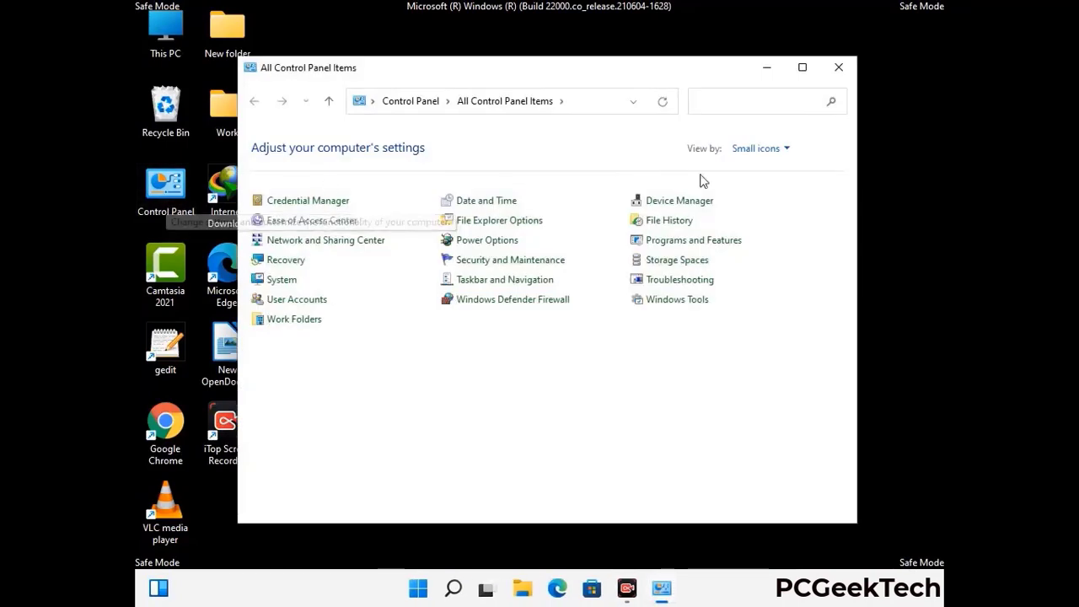
left_click(520, 226)
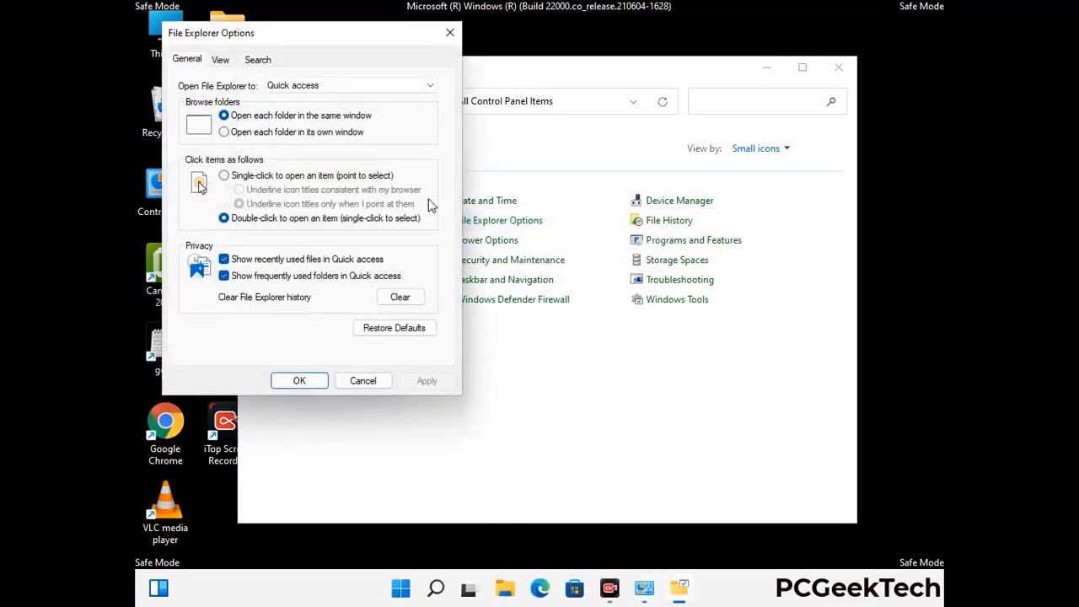
left_click(221, 61)
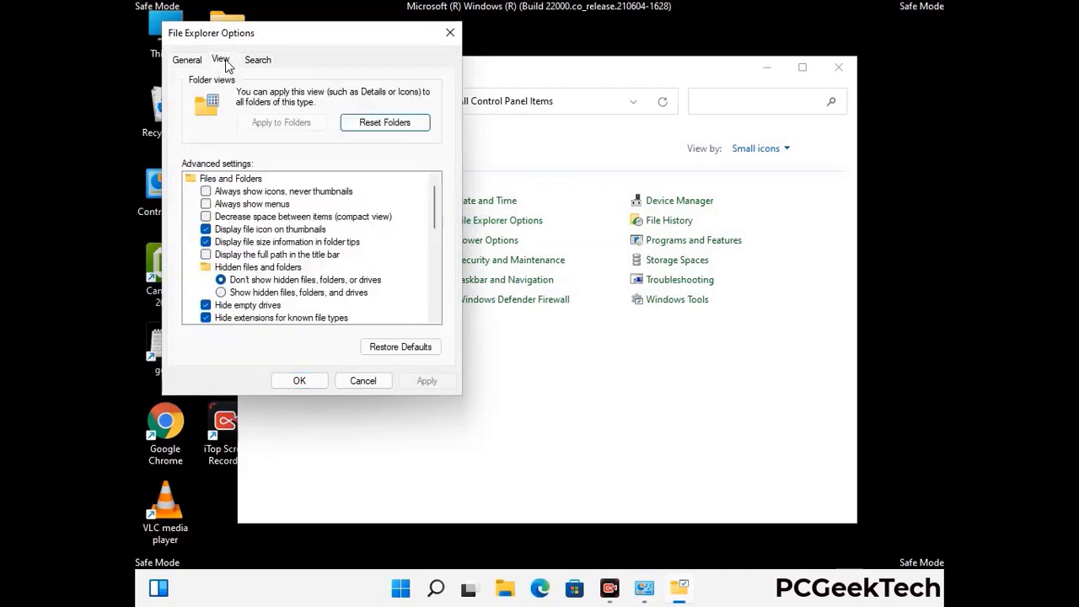
left_click(222, 293)
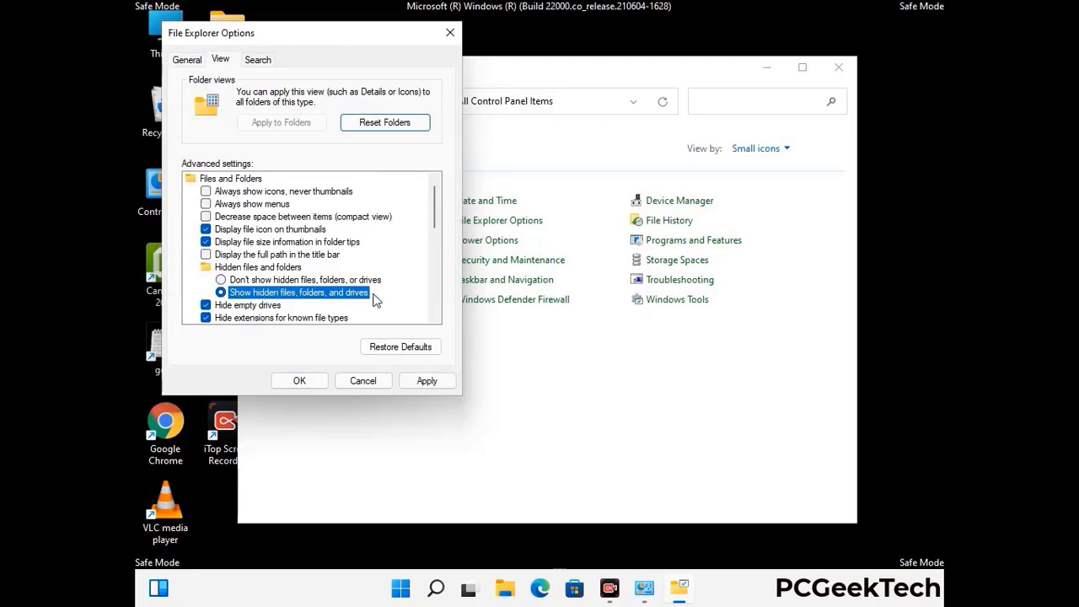
left_click(427, 381)
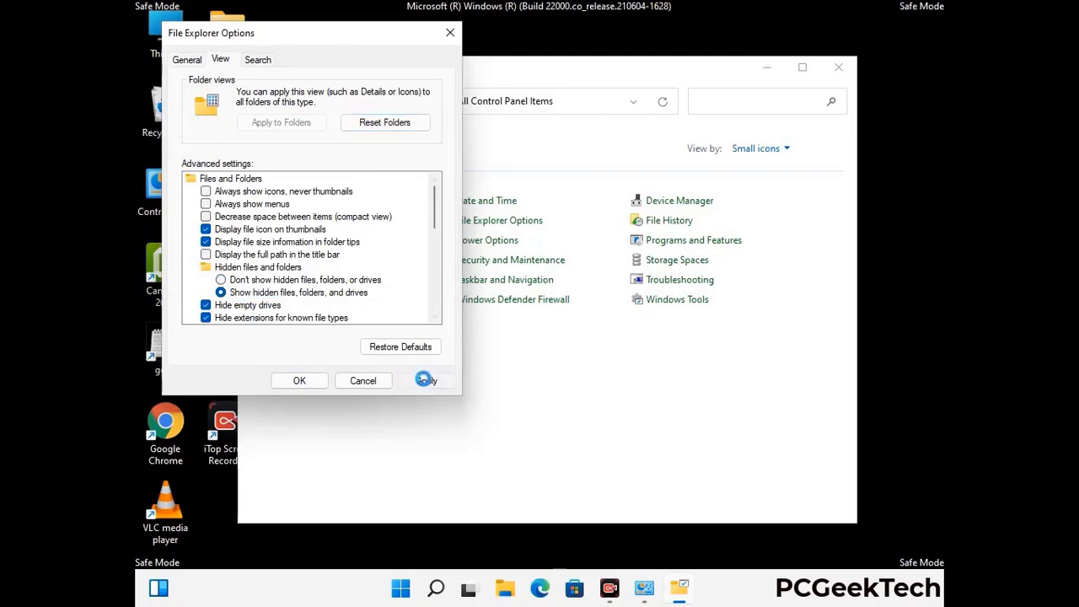
left_click(297, 381)
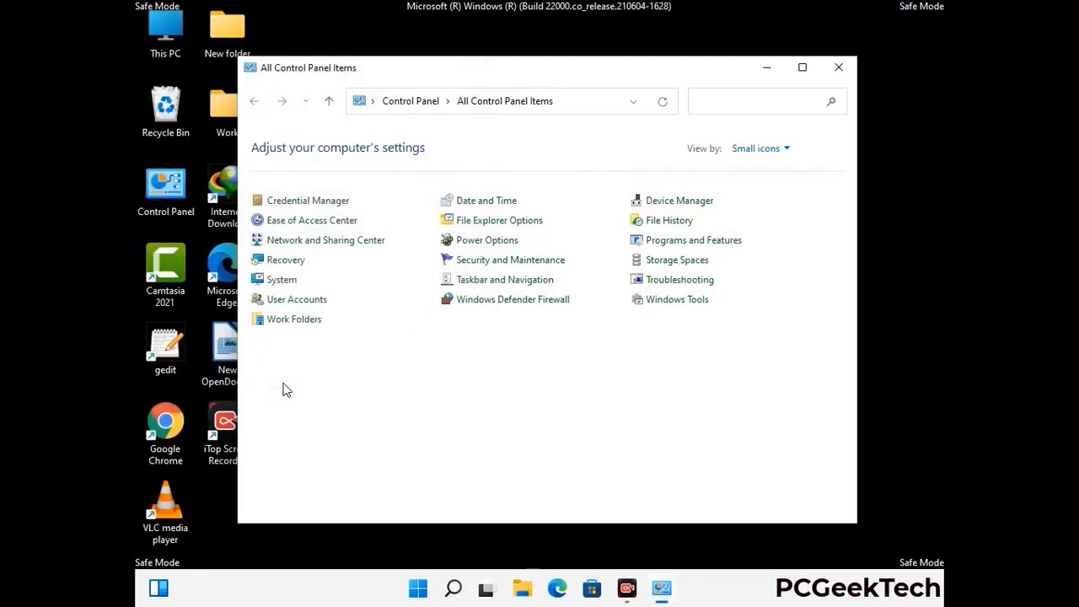
left_click(838, 68)
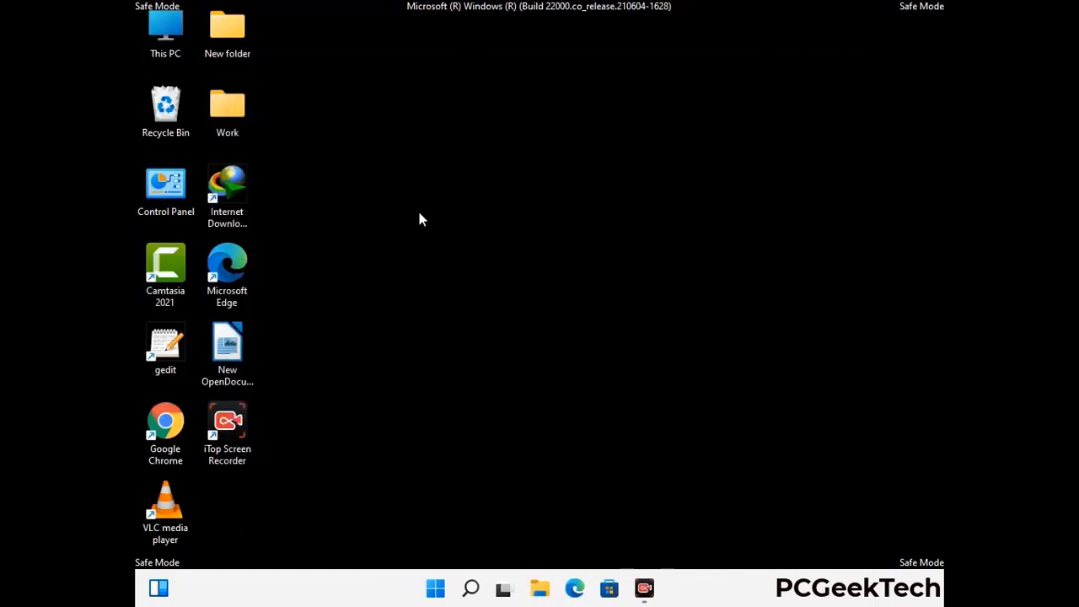
Browse from This PC to the folder C:\Windows\System32\drivers\etc
double_click(162, 33)
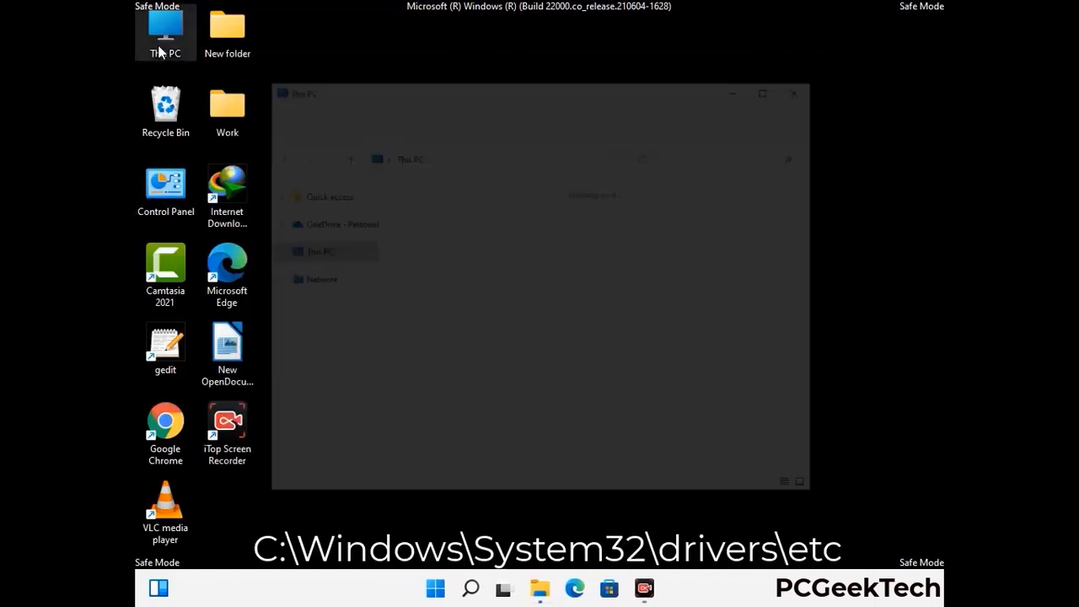
double_click(472, 370)
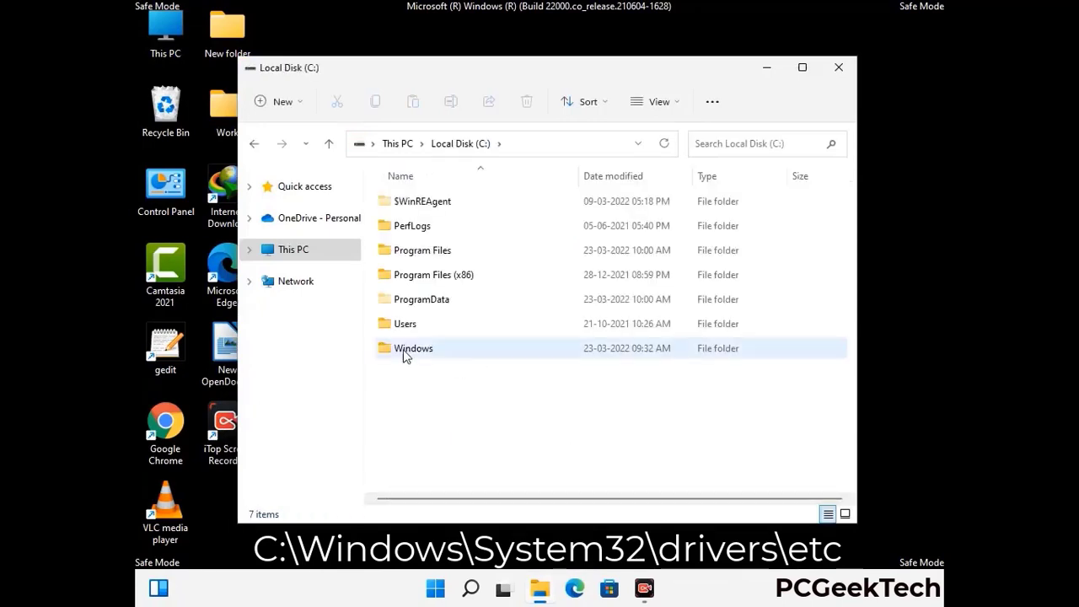
double_click(413, 348)
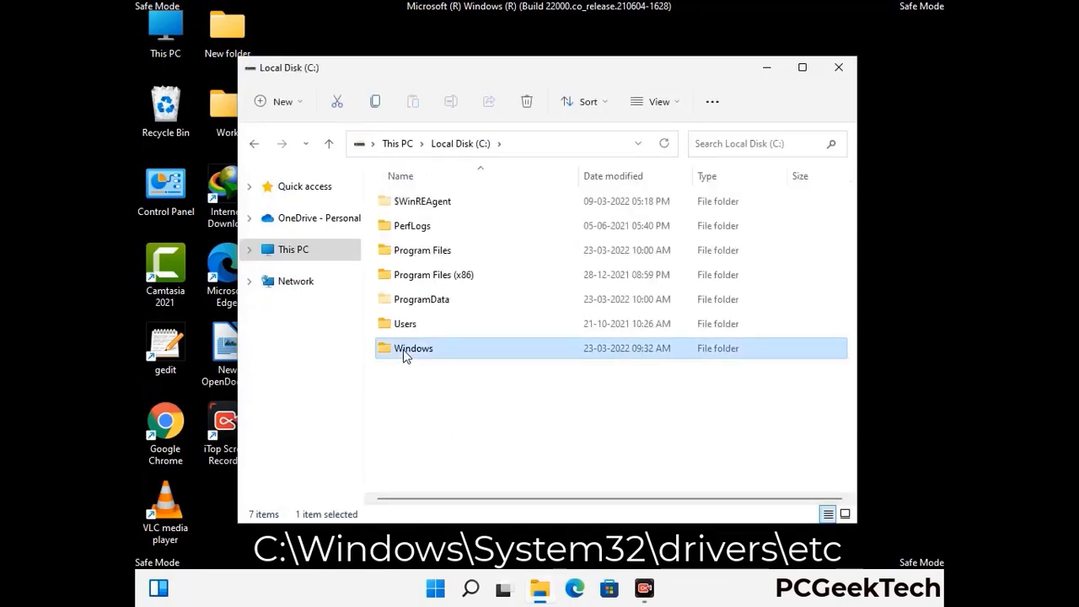
scroll(540, 361, "down", 5)
scroll(534, 364, "down", 12)
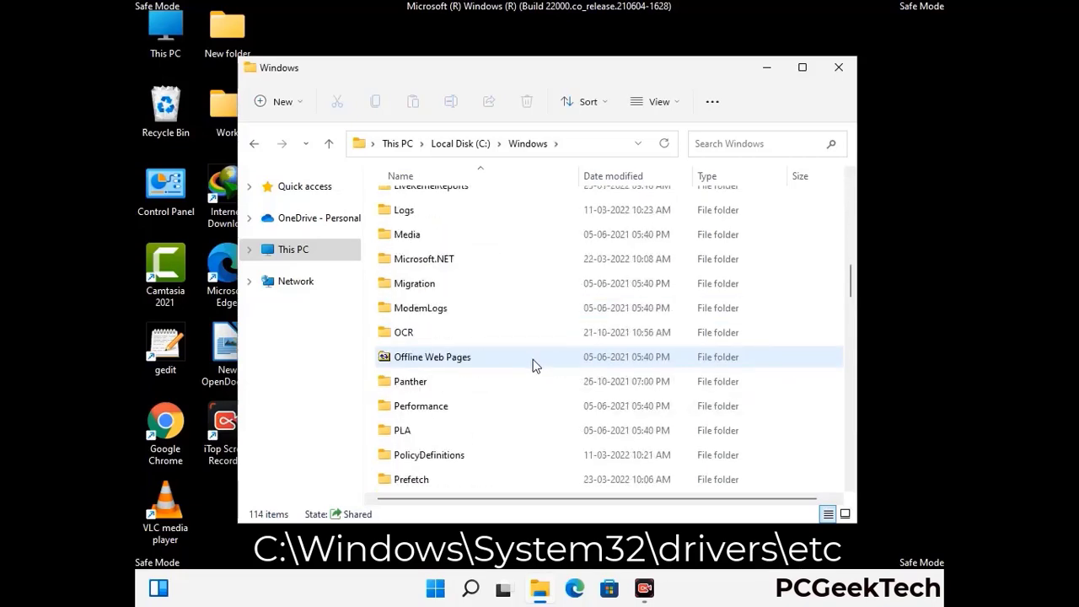
scroll(503, 379, "down", 3)
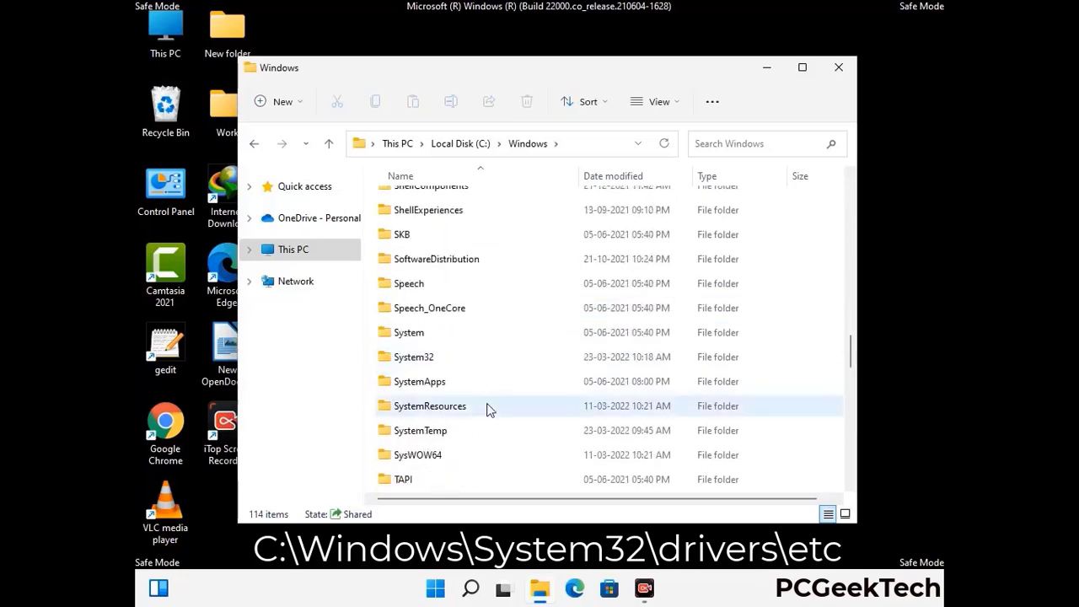
double_click(412, 356)
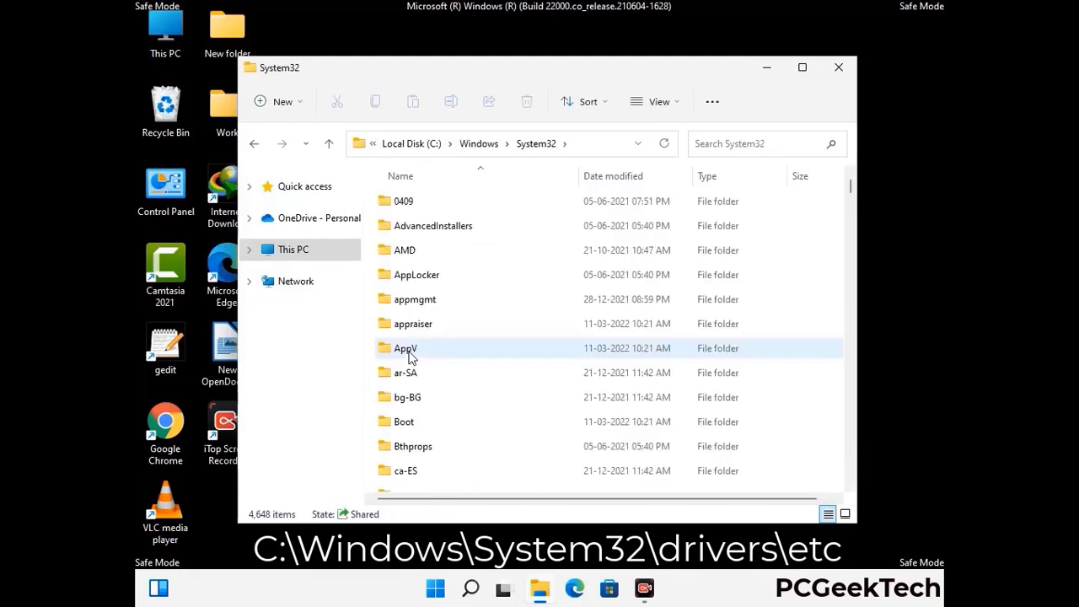
scroll(464, 369, "down", 5)
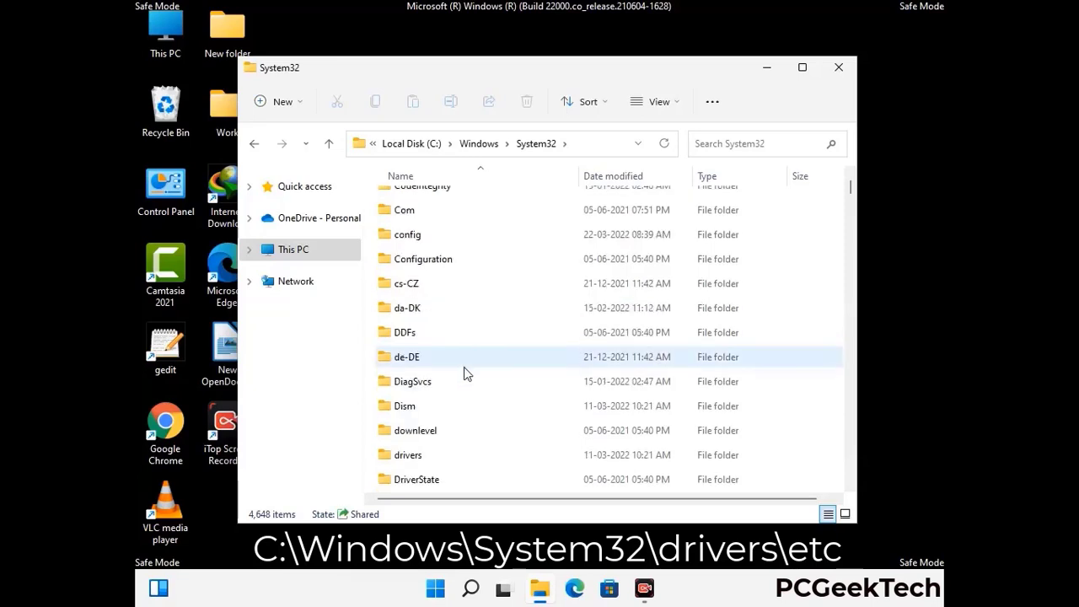
double_click(419, 460)
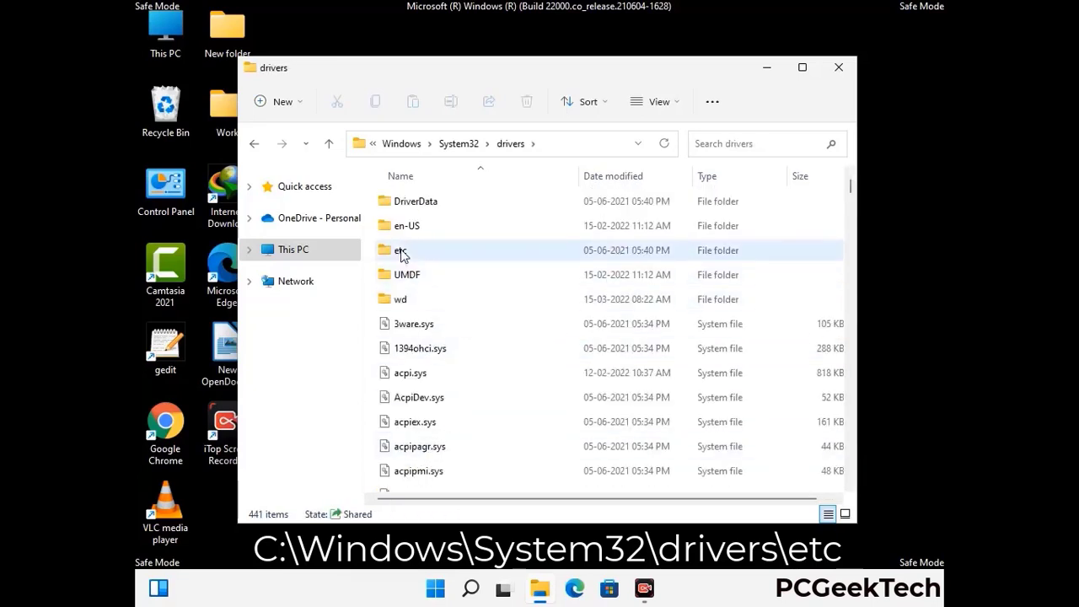
double_click(403, 251)
Open the hosts file in Notepad and move its window so the full text is readable
left_click(414, 214)
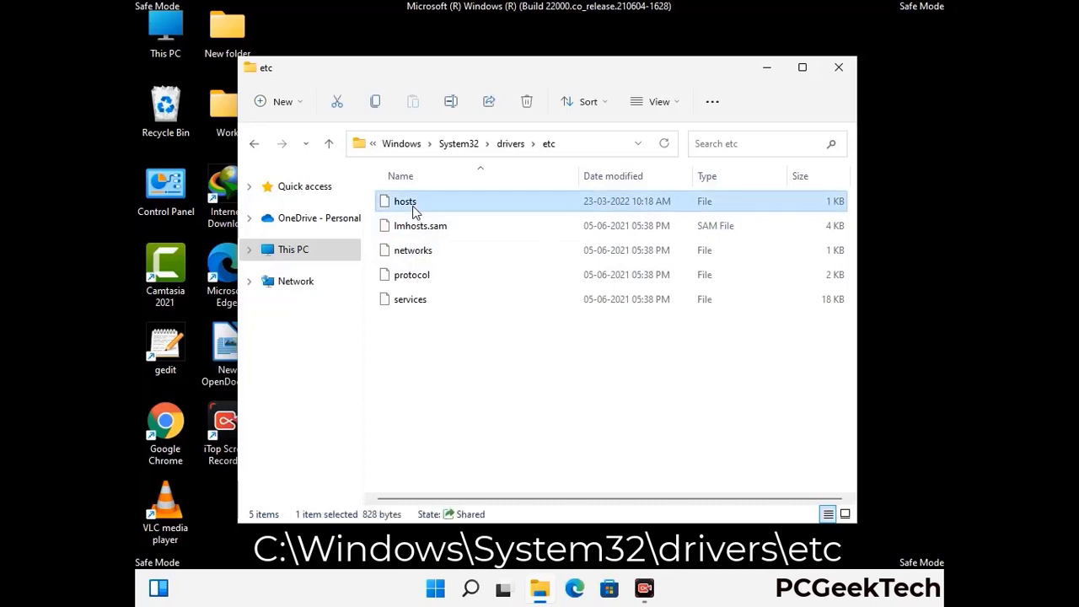
double_click(414, 212)
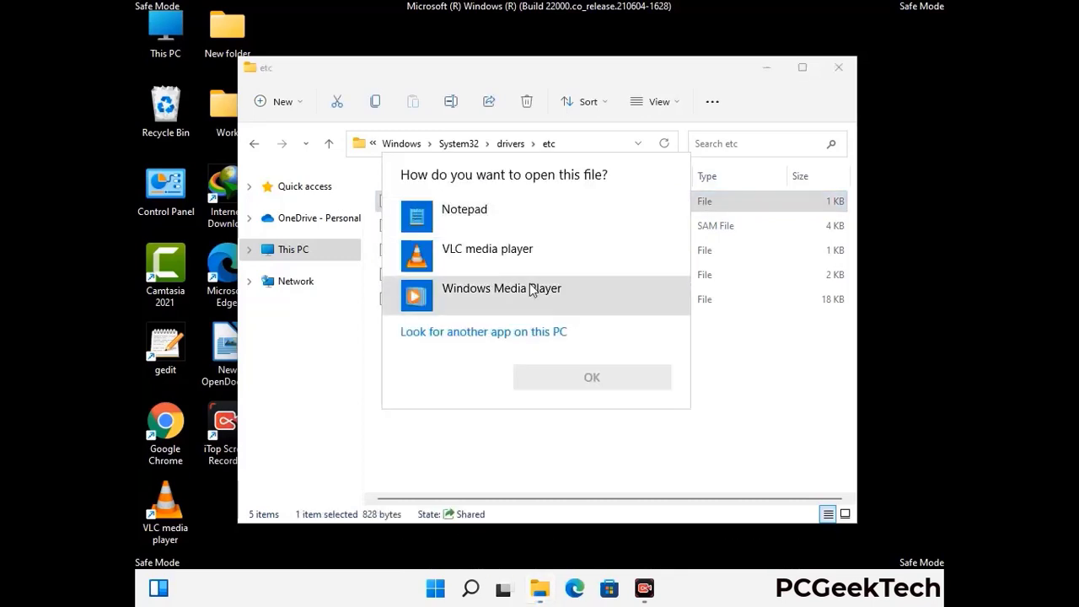
left_click(479, 215)
left_click(592, 377)
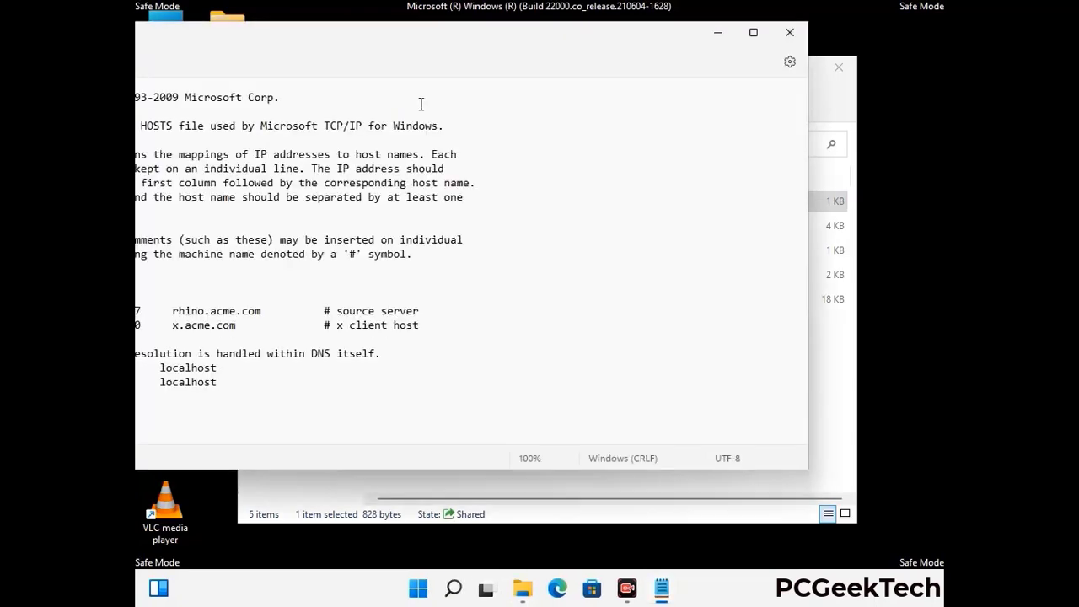
left_click_drag(406, 40, 573, 48)
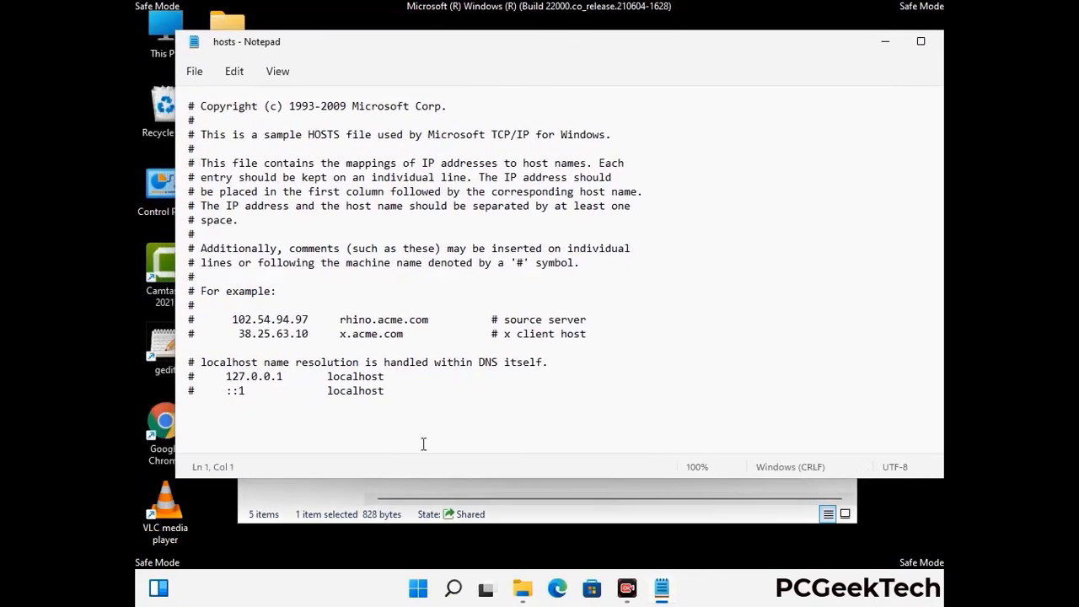
Add blank lines below the last localhost entry in the hosts file and save it
left_click(403, 392)
key("Return")
scroll(228, 200, "down", 1)
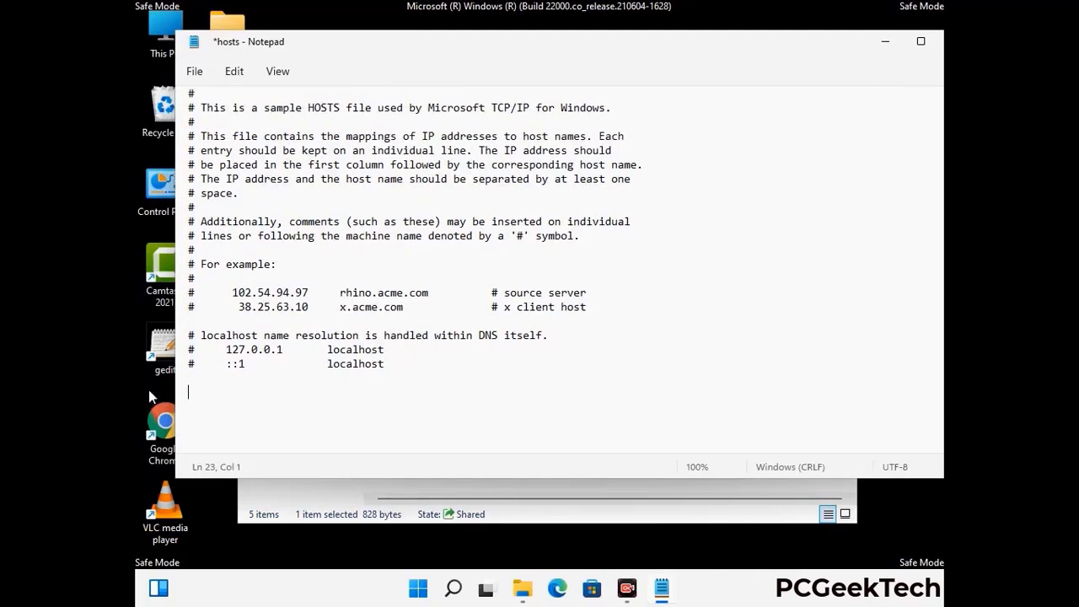
left_click(194, 72)
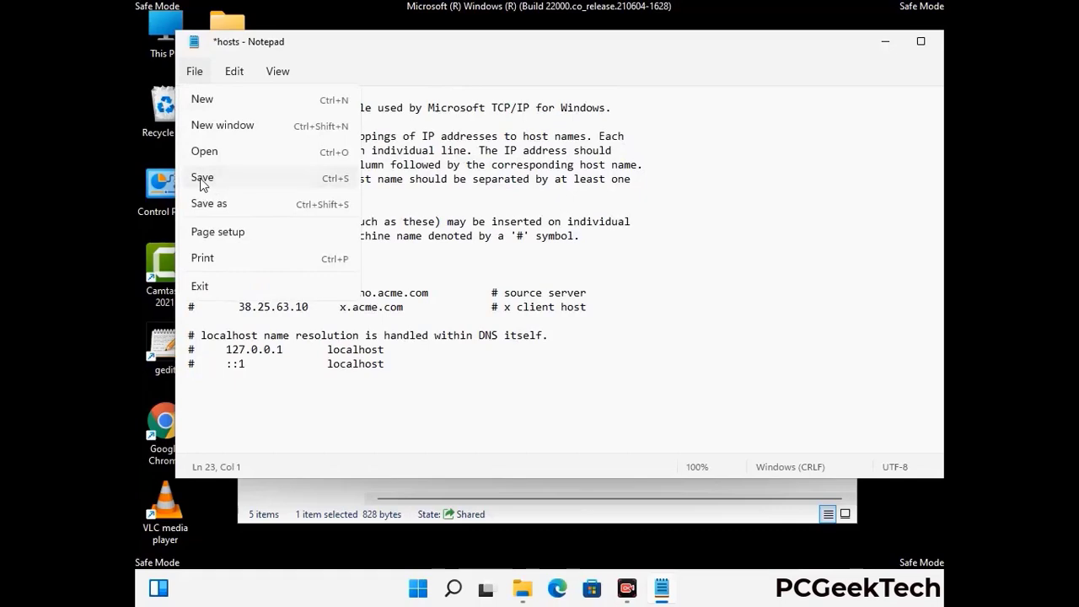
left_click(270, 179)
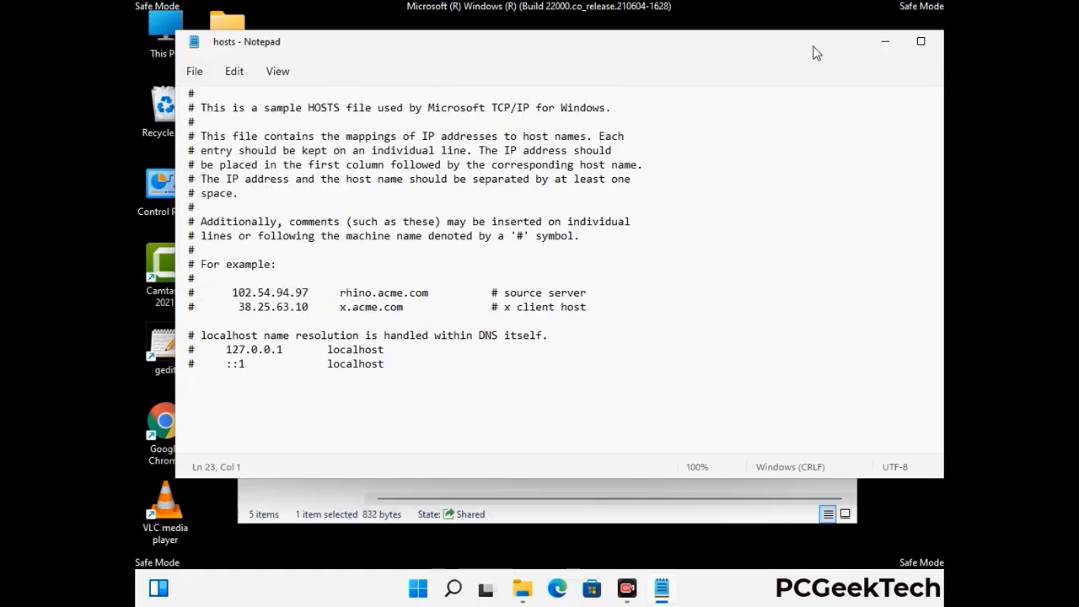
Close the hosts file and the etc folder window
left_click_drag(815, 42, 692, 46)
left_click(831, 44)
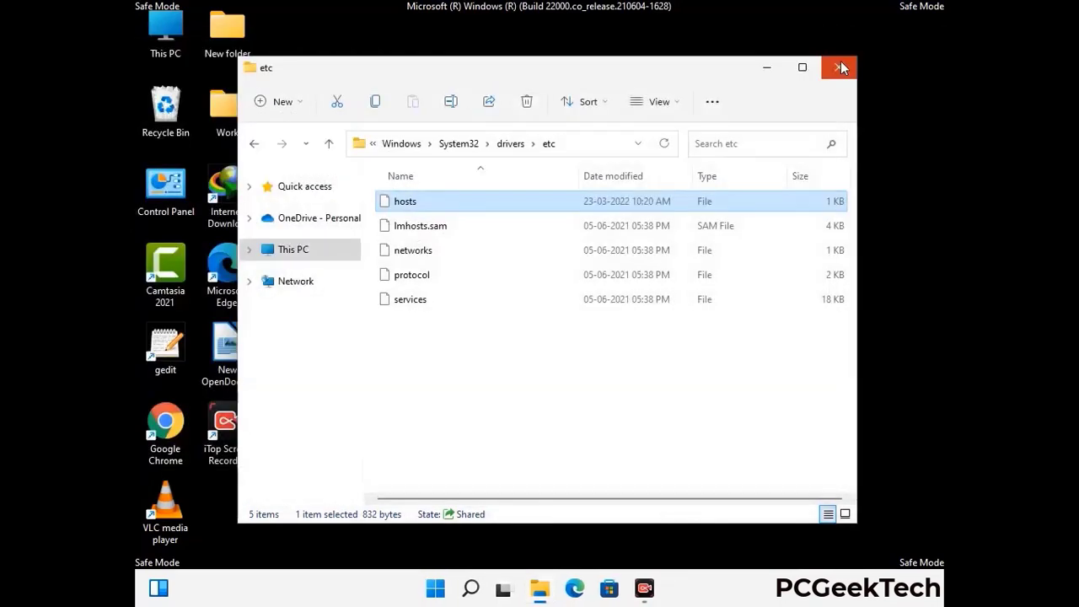
left_click(840, 64)
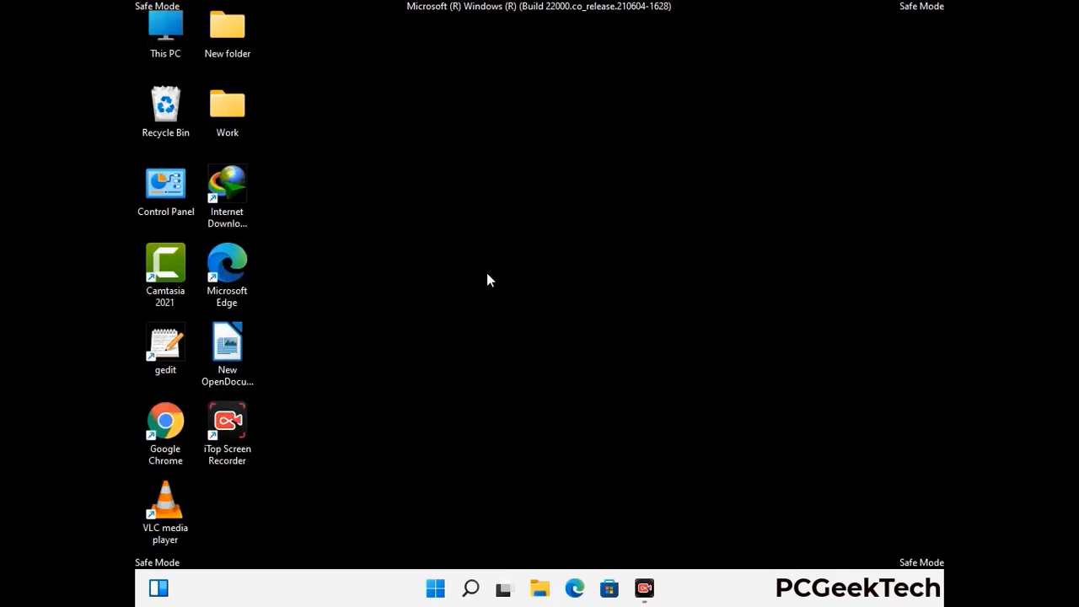
Open the Roaming application data folder by running %appdata%, and look through its subfolders
key("super+r")
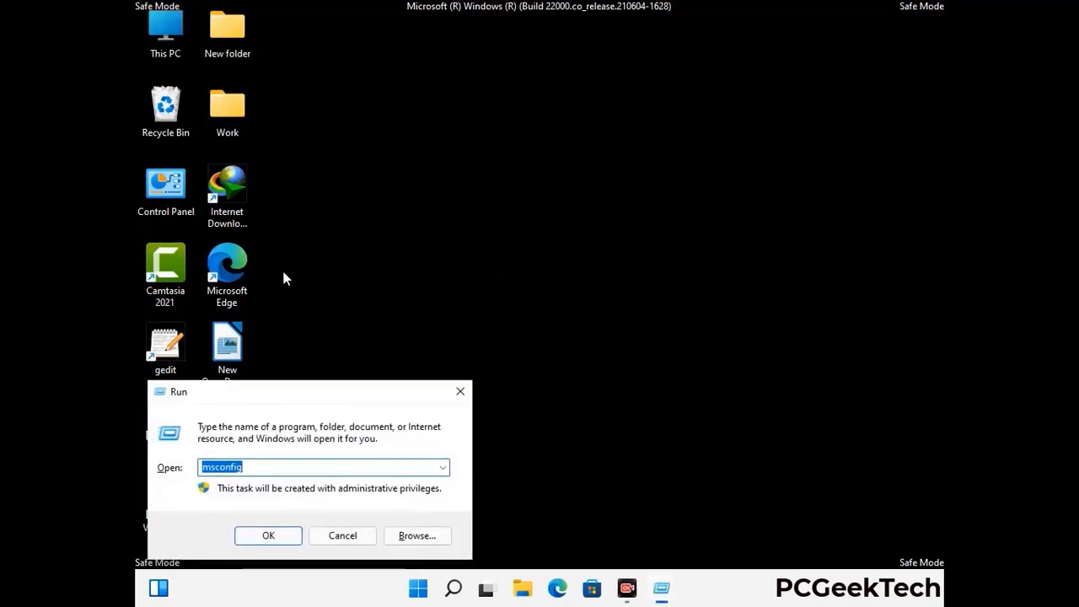
left_click_drag(310, 391, 502, 169)
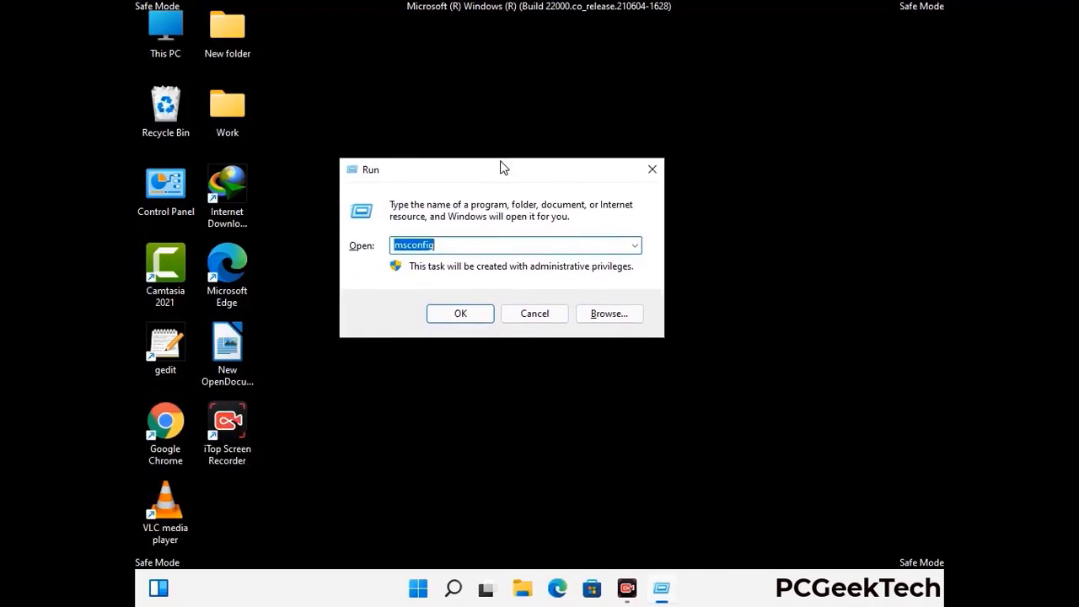
type("%")
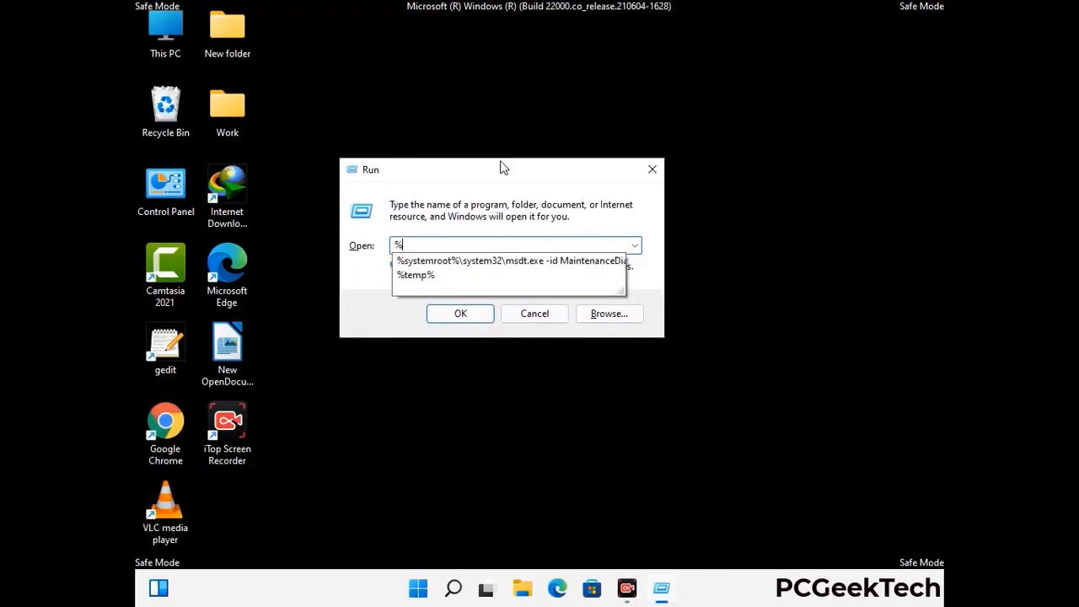
type("appdata%")
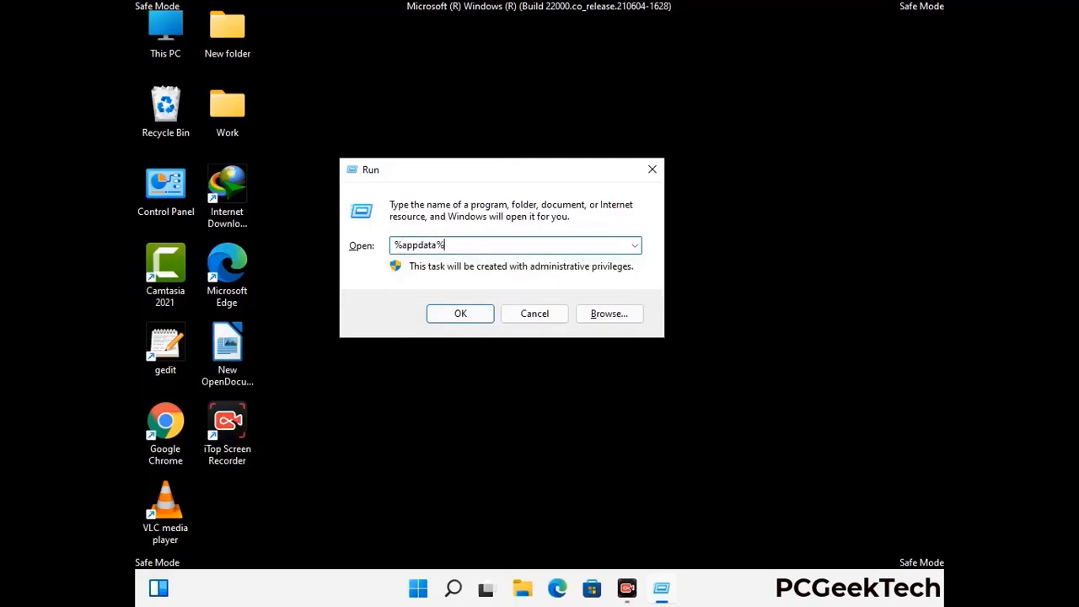
key("Return")
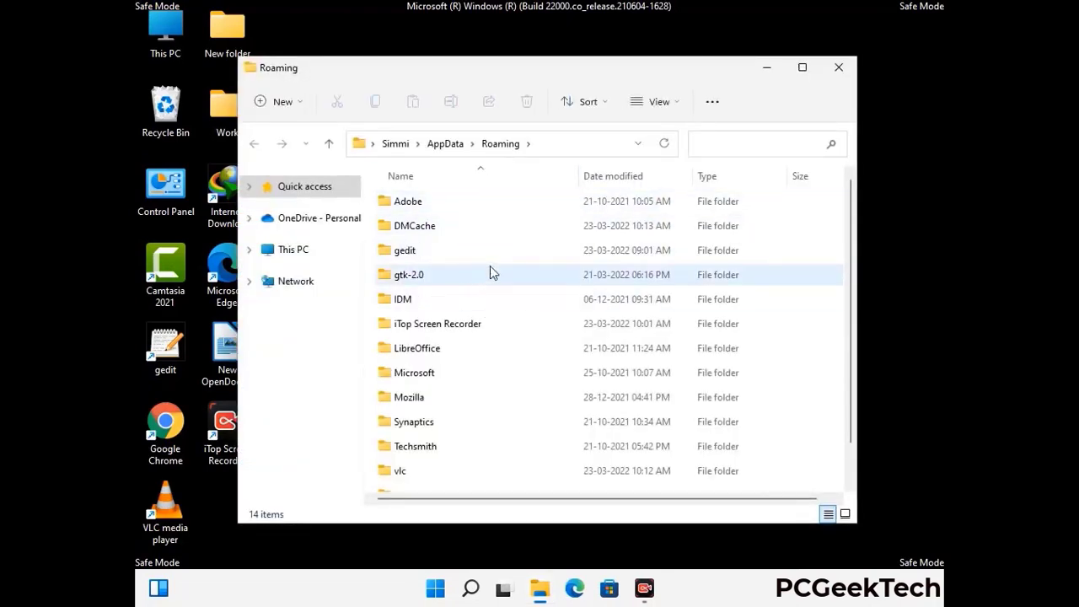
scroll(506, 306, "down", 1)
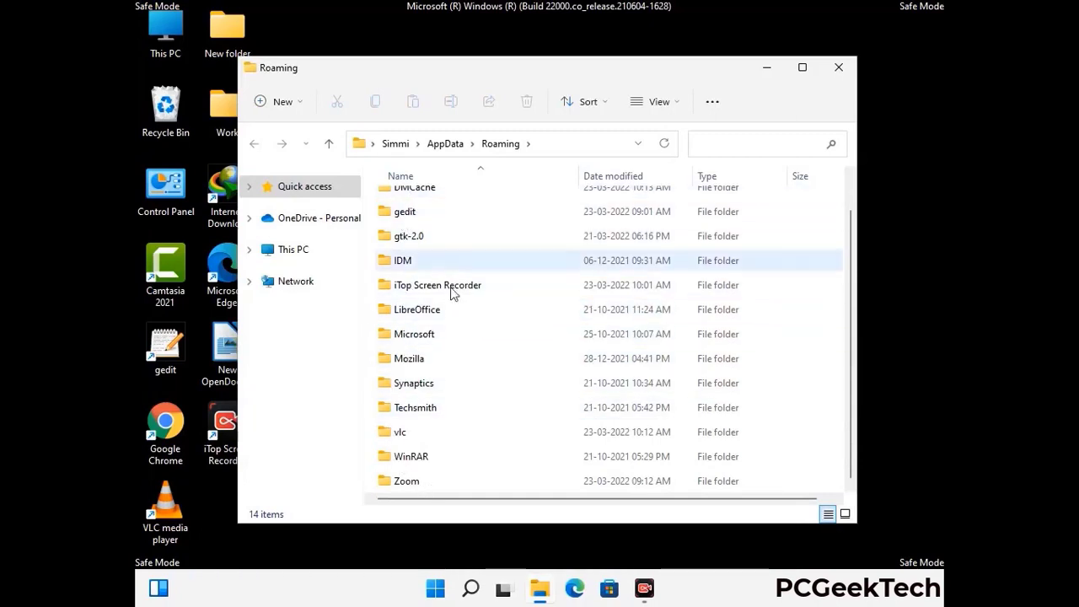
Delete the Zoom folder from the Roaming application data folder and close the window
scroll(421, 270, "up", 1)
scroll(440, 383, "down", 1)
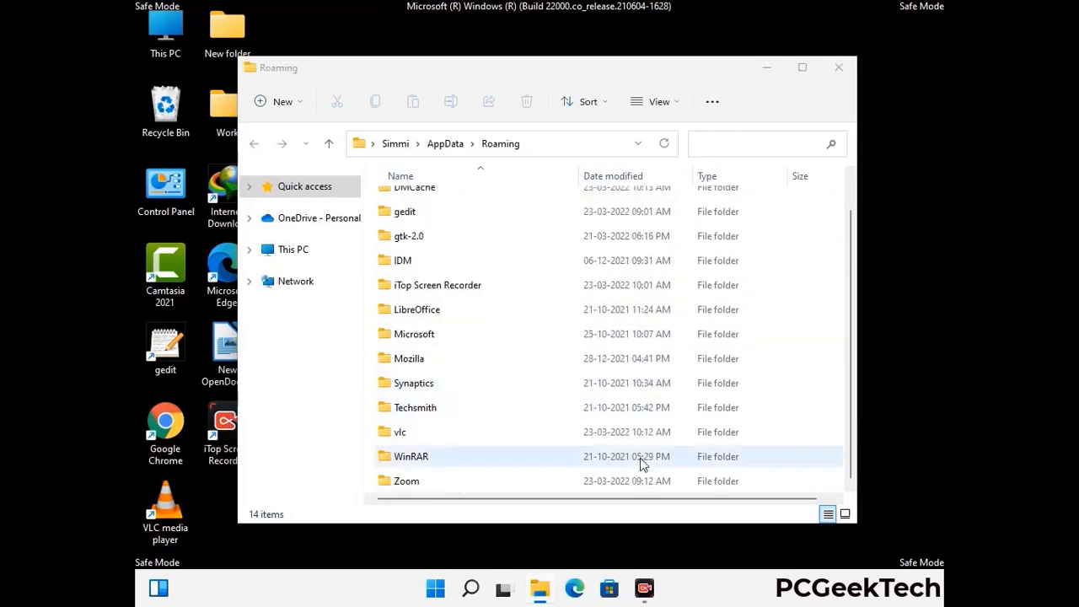
left_click(603, 477)
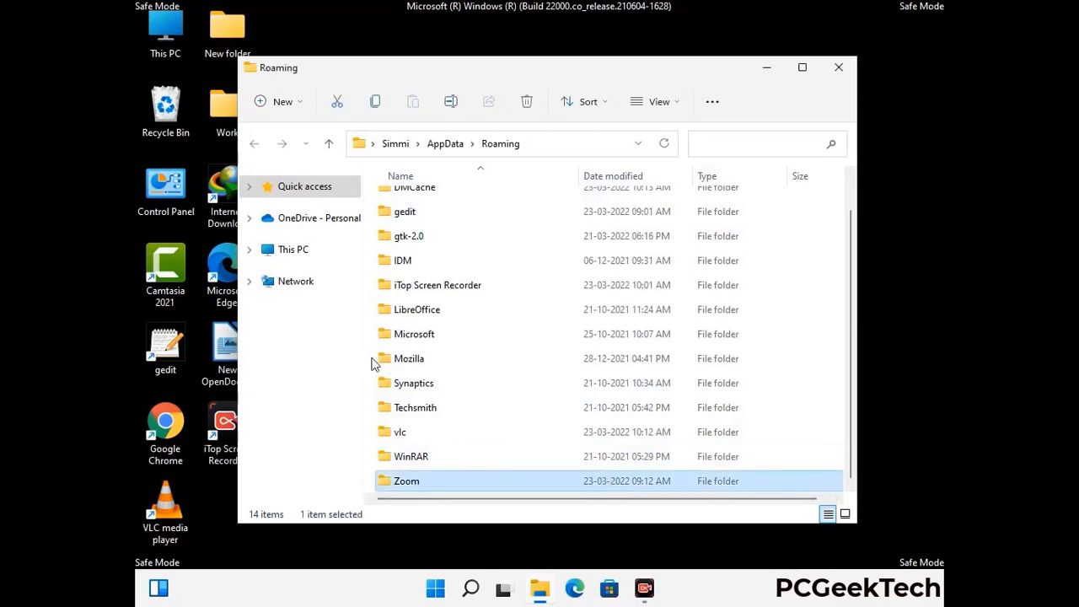
left_click(534, 107)
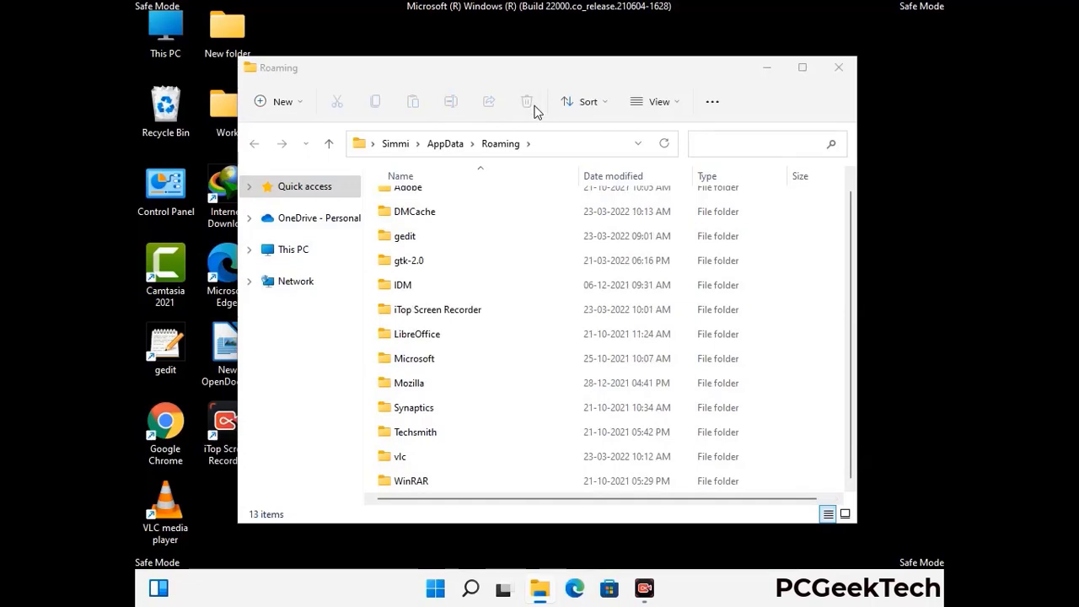
left_click(837, 69)
Open the Local application data folder by running %LocalAppData%
key("super+r")
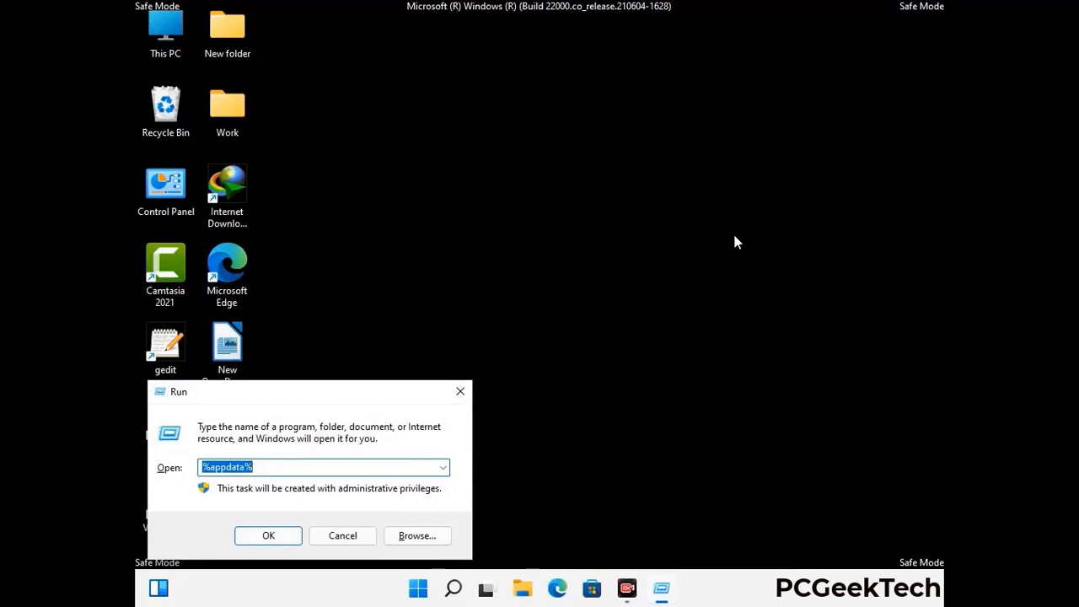
left_click_drag(337, 400, 565, 214)
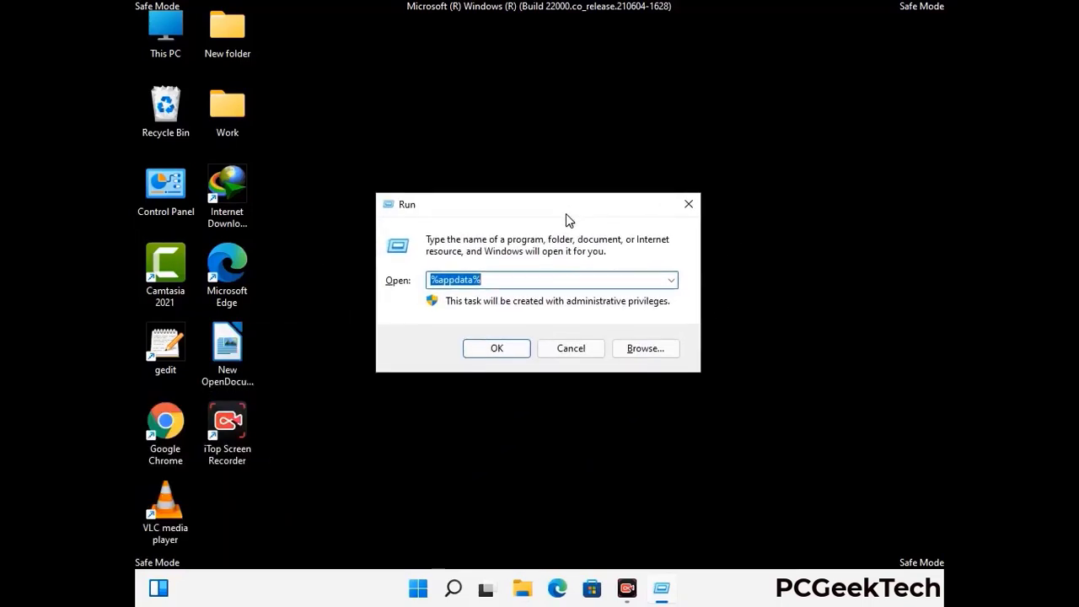
type("%Loca")
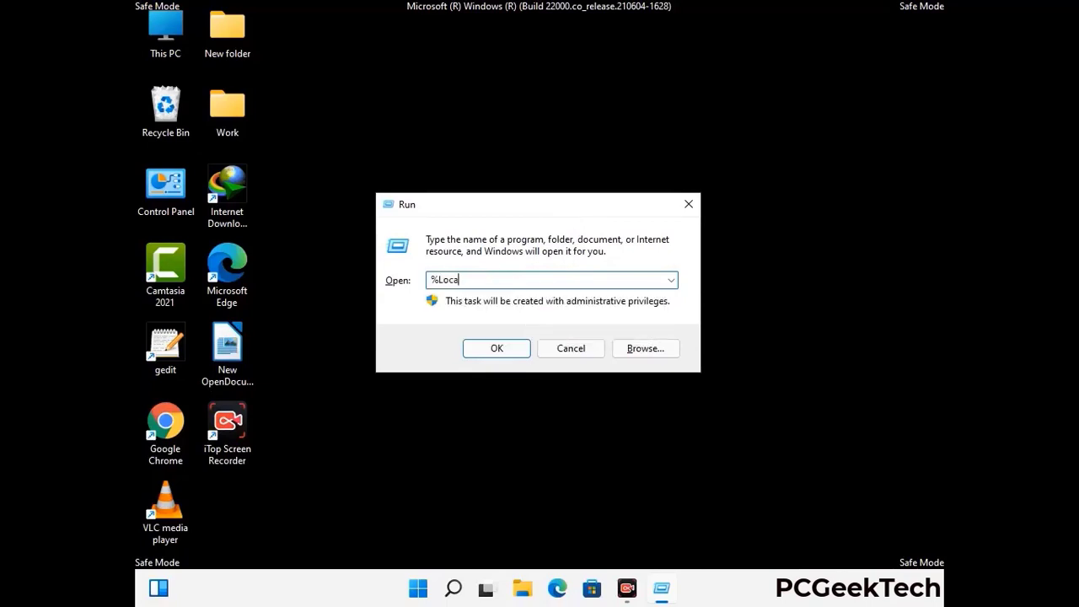
type("lAppData%")
key("Return")
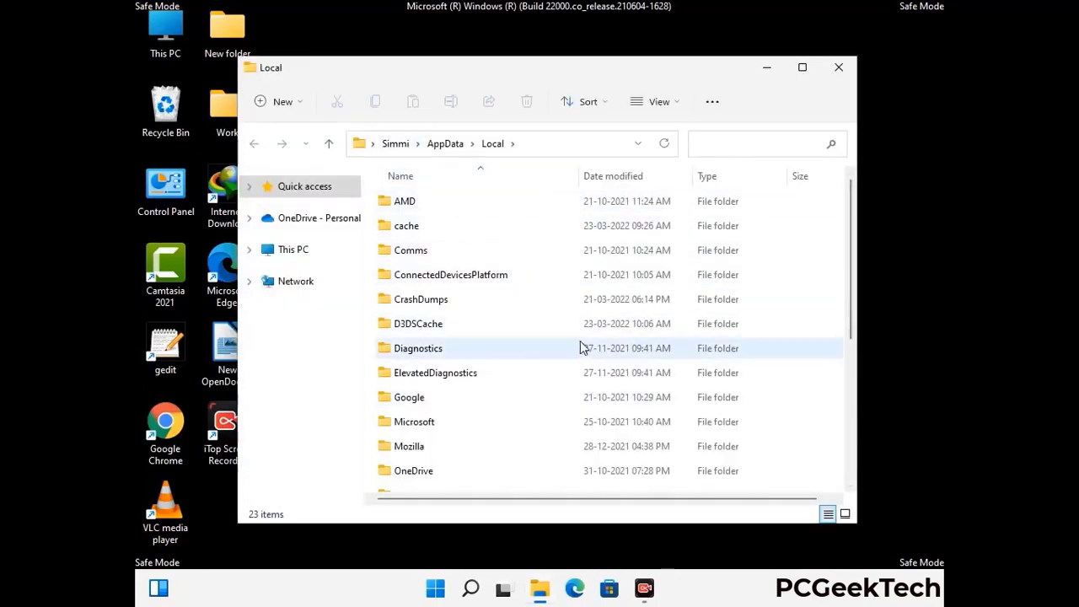
Delete the Mozilla folder from the Local application data folder and close the window
scroll(451, 354, "down", 1)
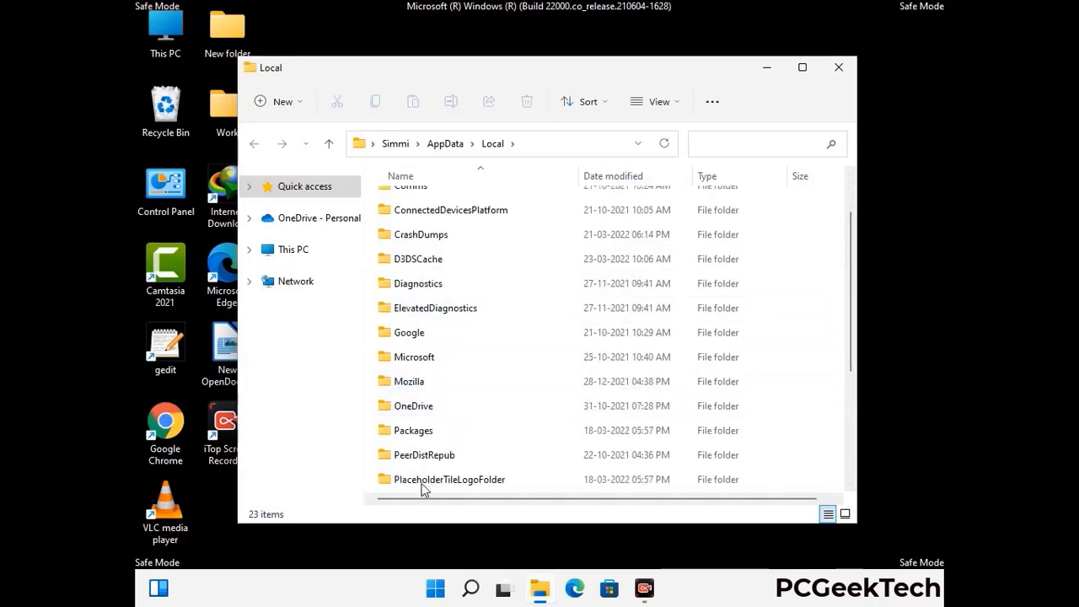
left_click(419, 386)
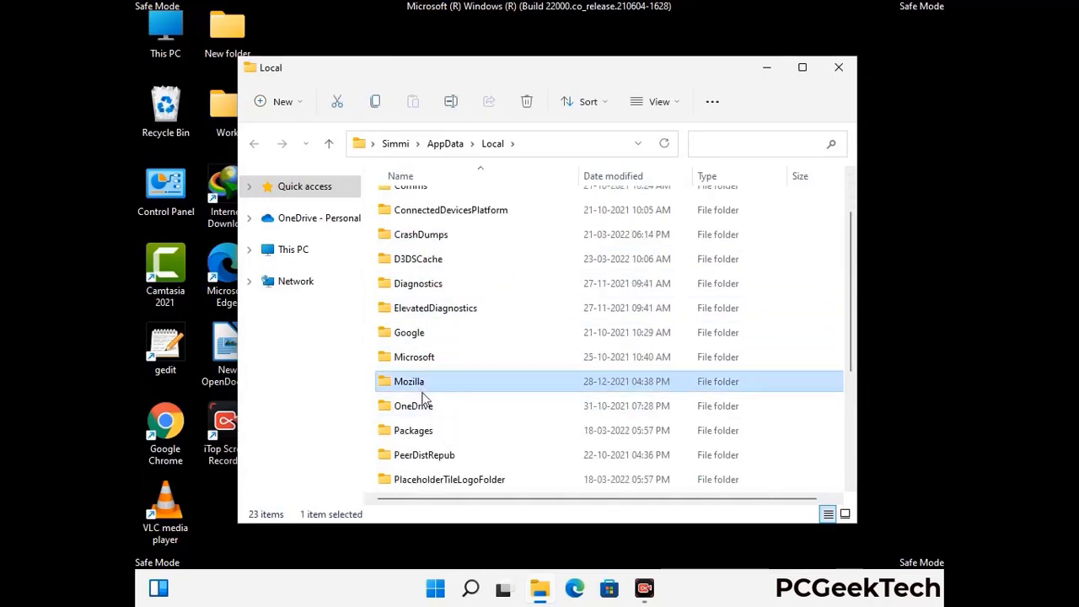
left_click(526, 103)
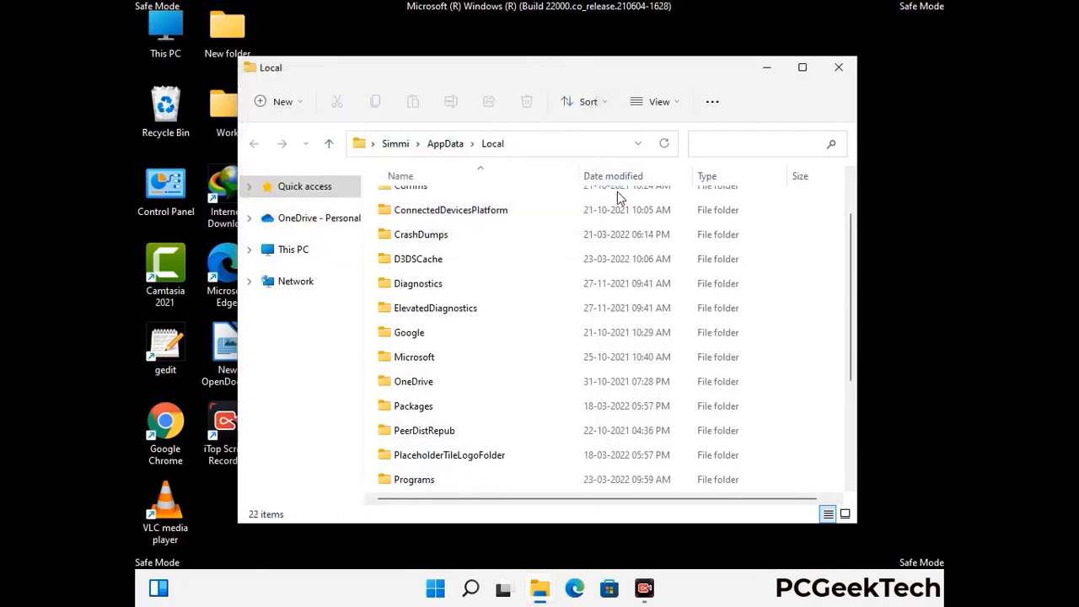
left_click(839, 68)
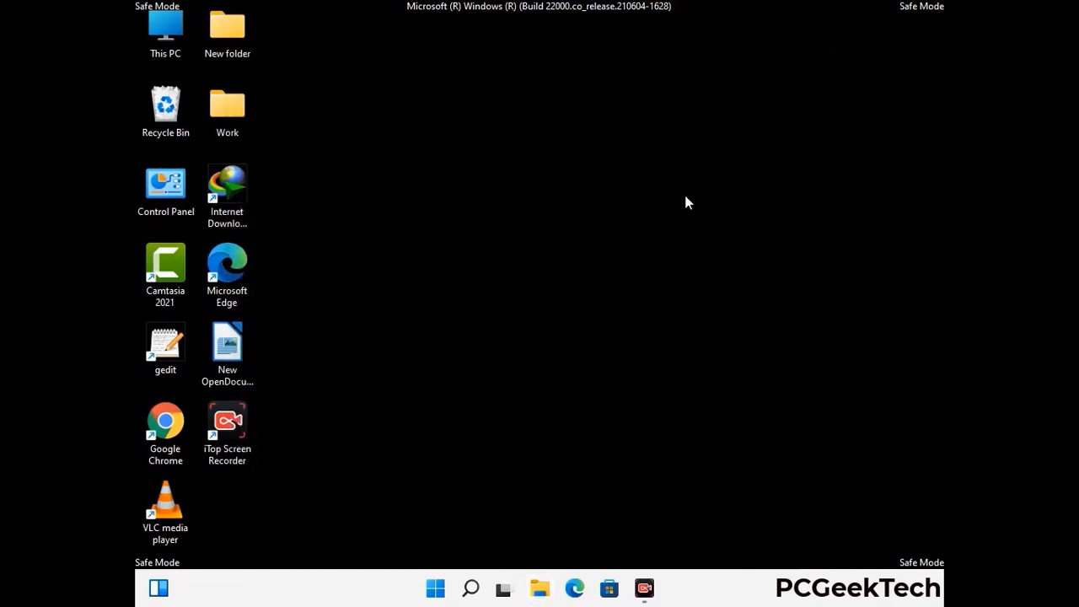
Open the ProgramData folder by running %ProgramData%
key("super+r")
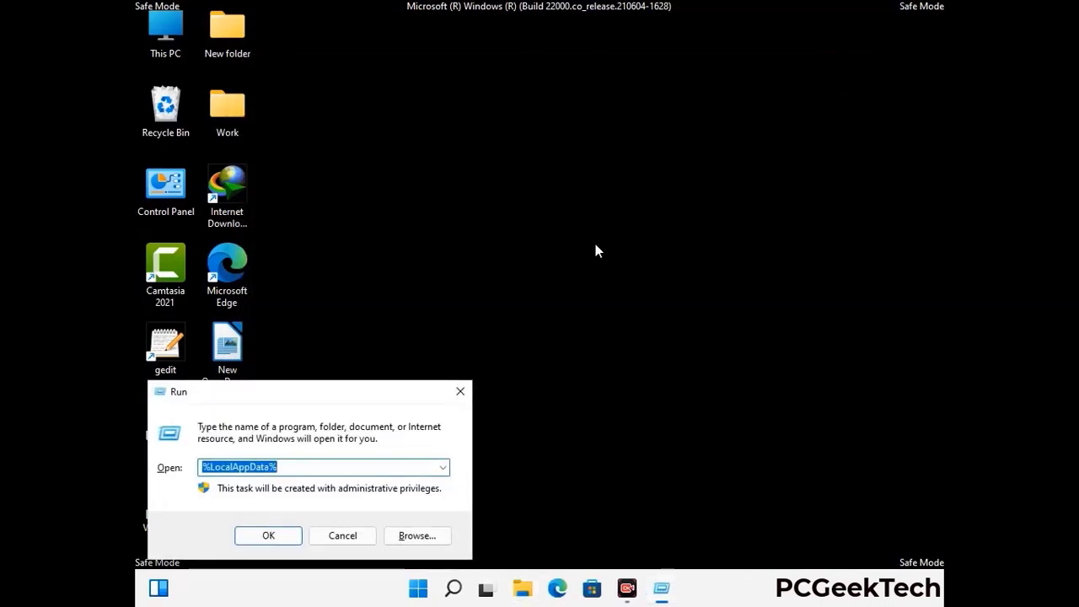
left_click_drag(273, 400, 493, 220)
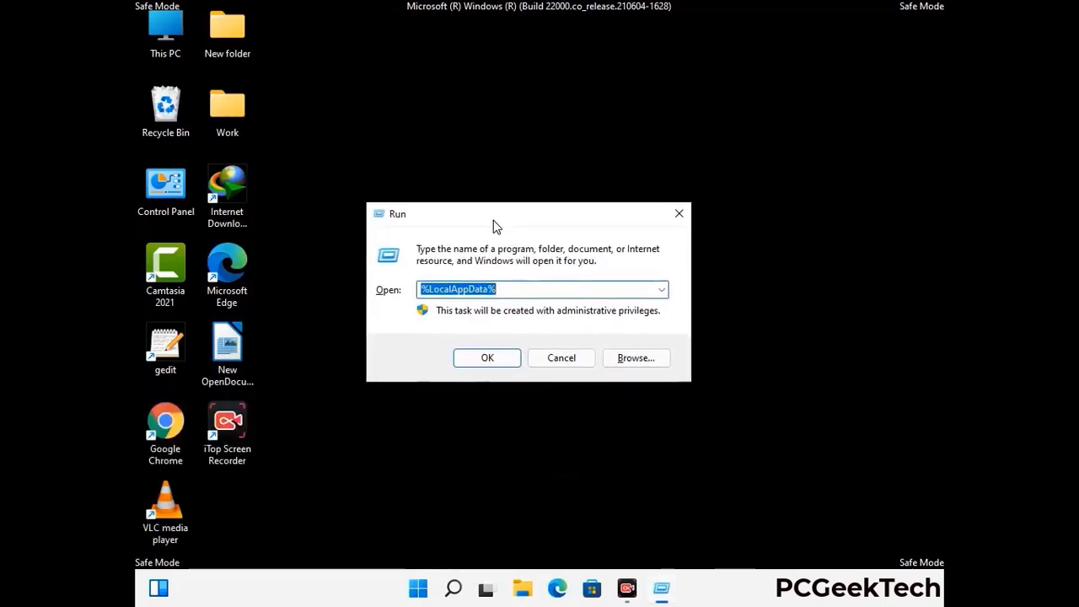
type("%")
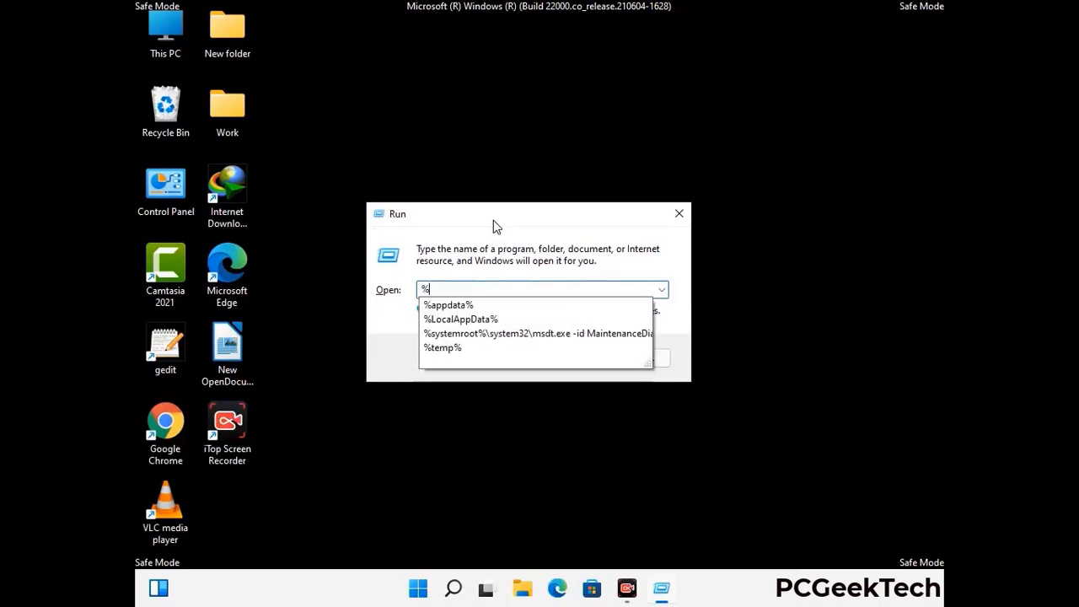
type("Pro")
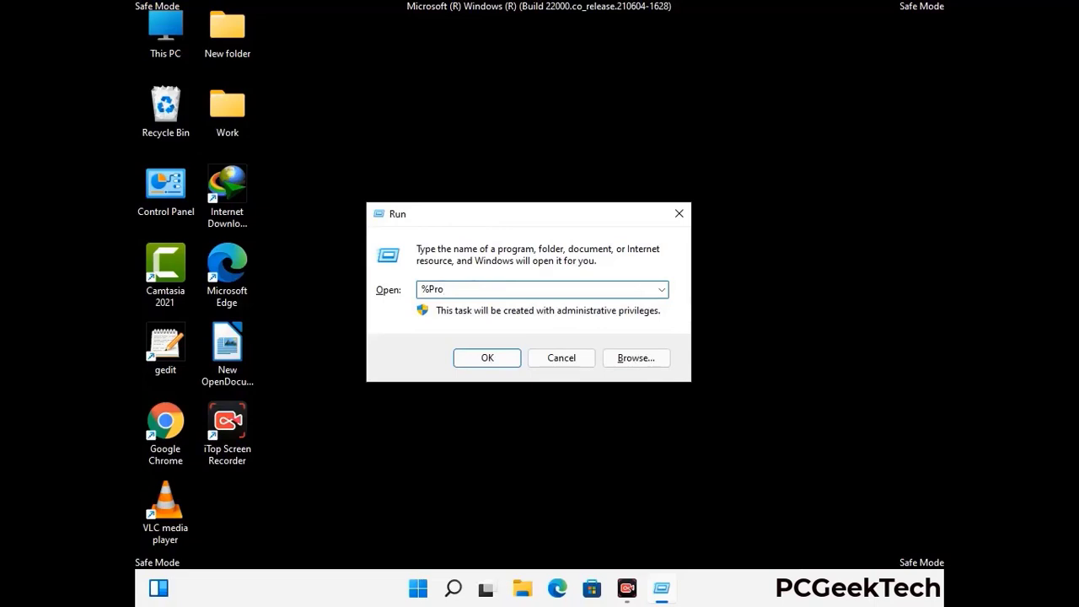
type("gramData%")
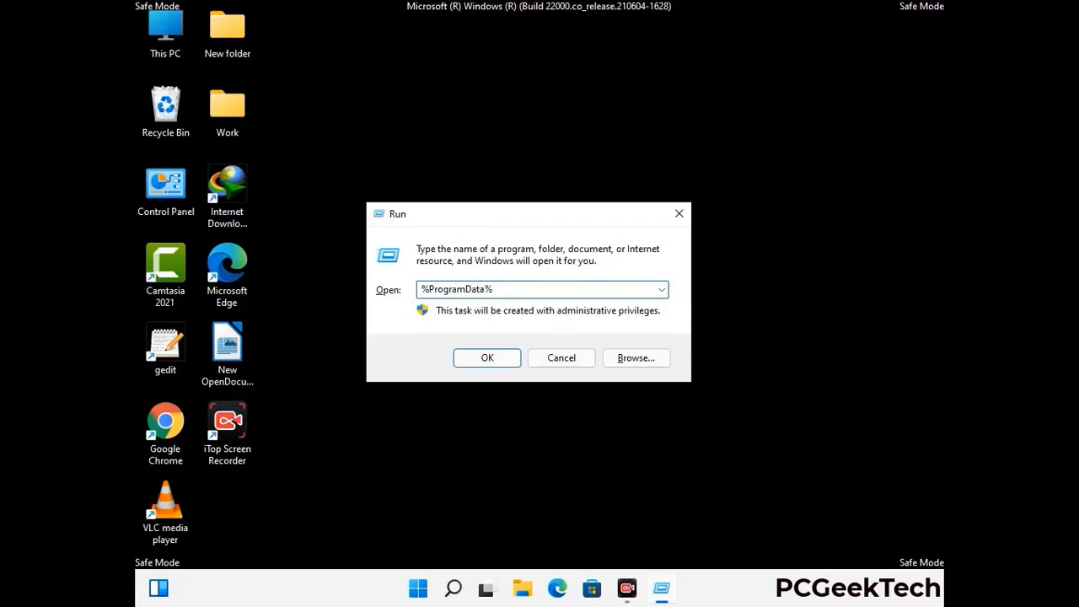
key("Return")
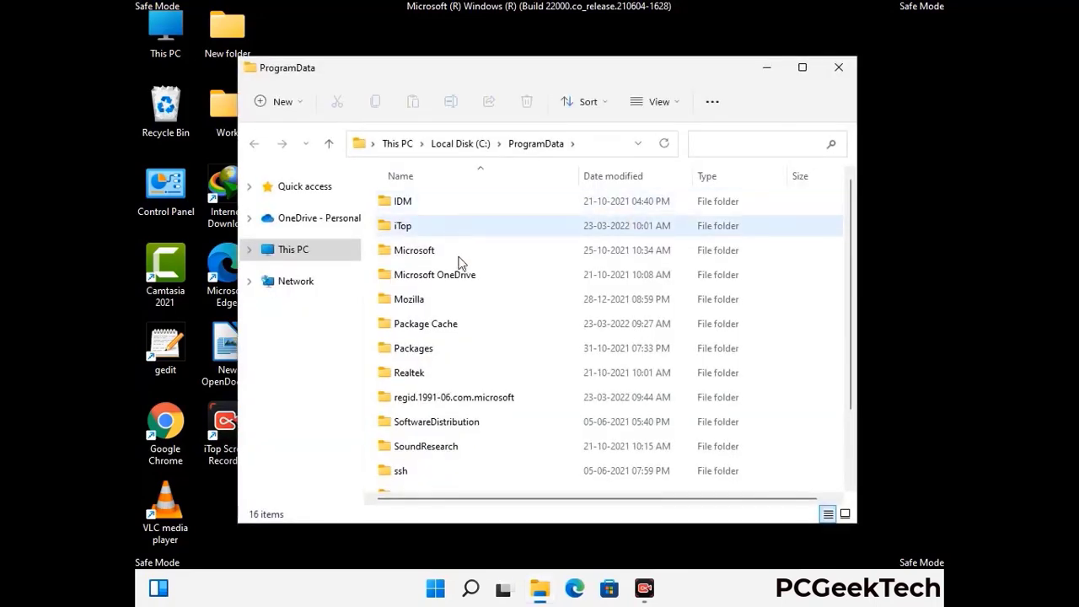
Delete the Mozilla folder from ProgramData and close the folder window
scroll(495, 352, "down", 2)
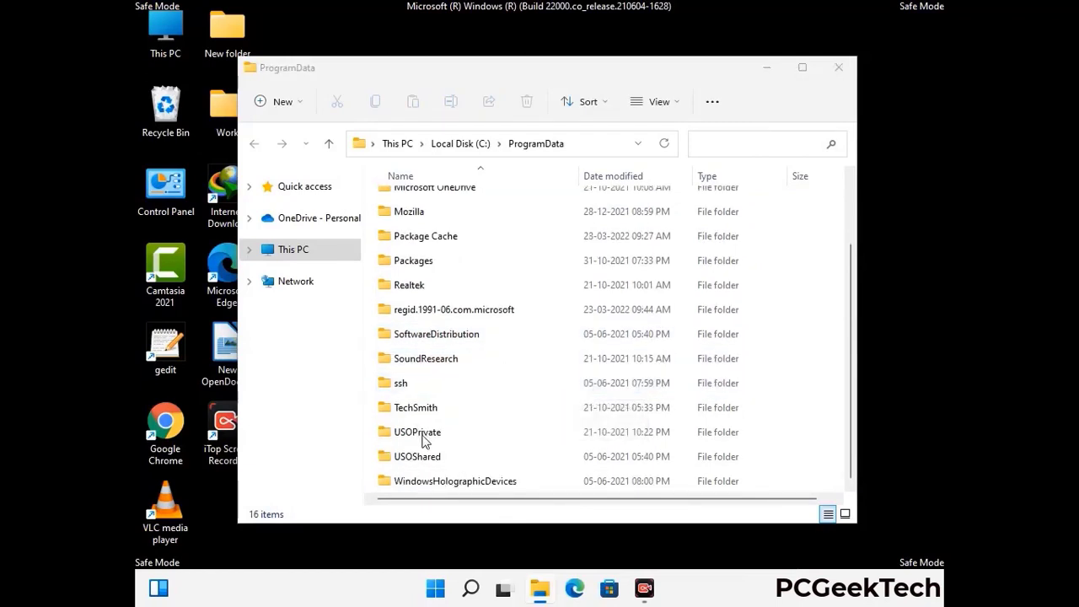
left_click(411, 213)
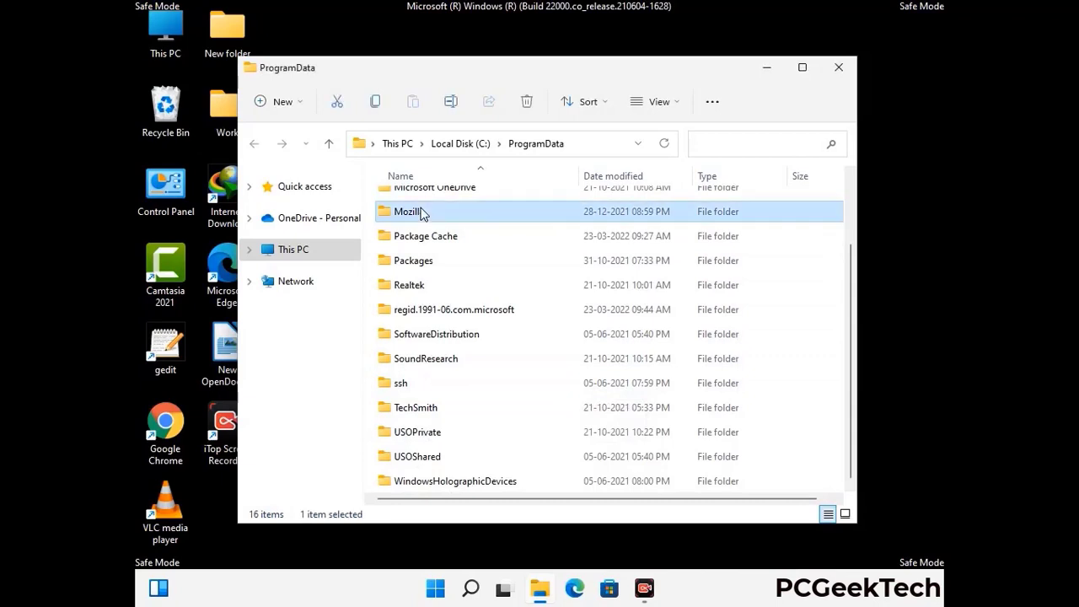
left_click(529, 103)
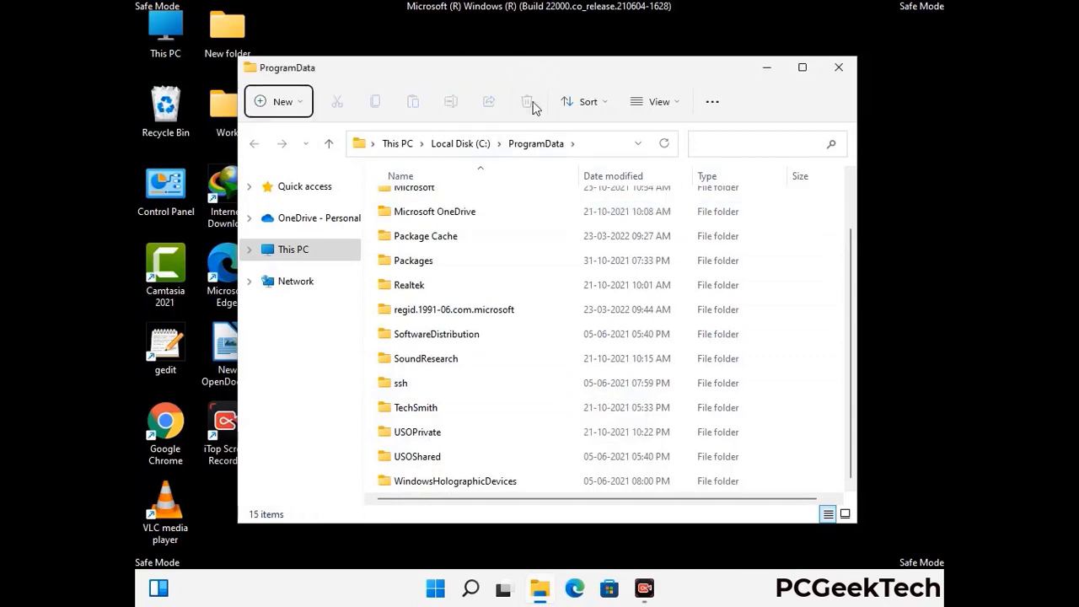
scroll(554, 354, "up", 3)
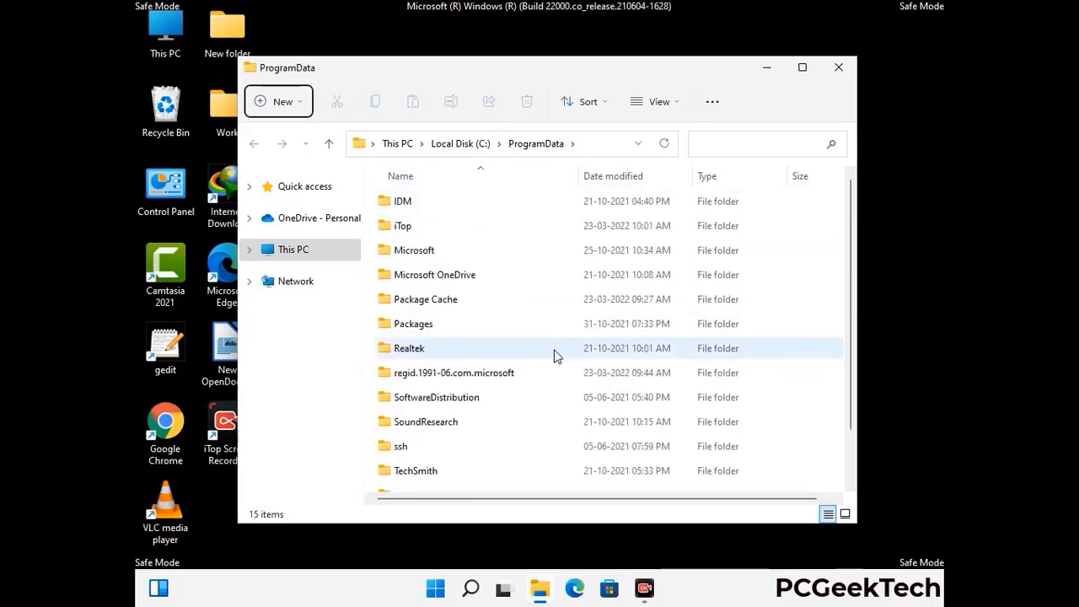
left_click(841, 67)
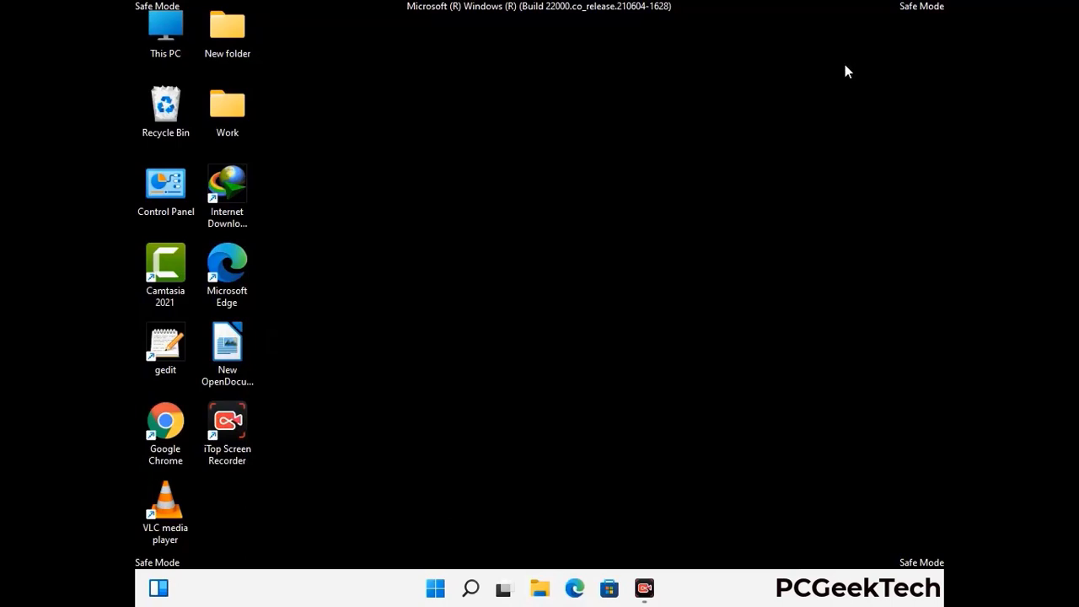
Open the Windows system folder by running %WinDir%
key("super+r")
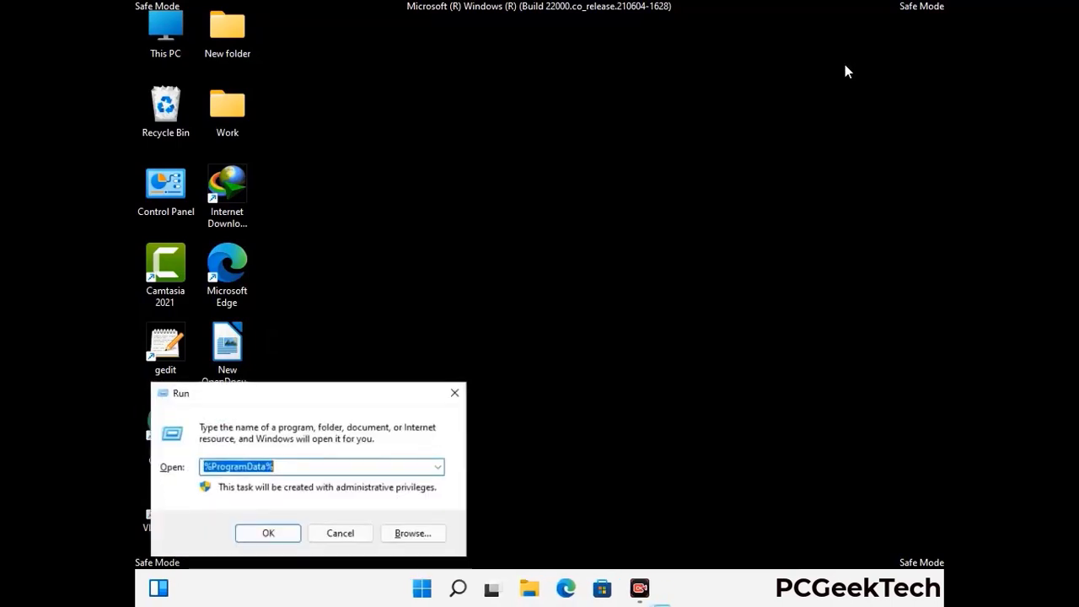
left_click_drag(353, 391, 561, 212)
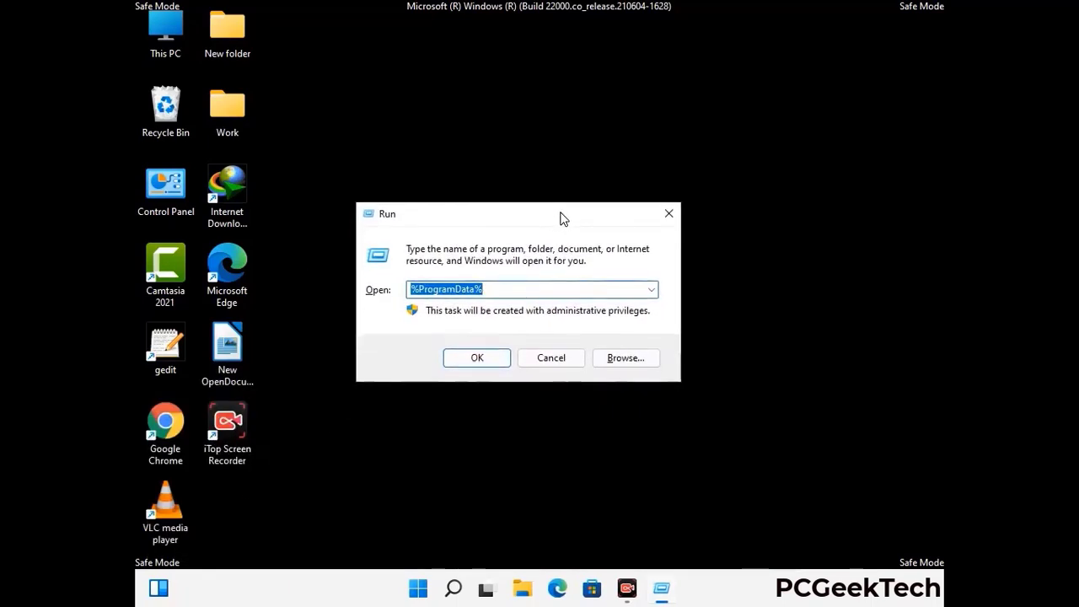
type("%WinDir")
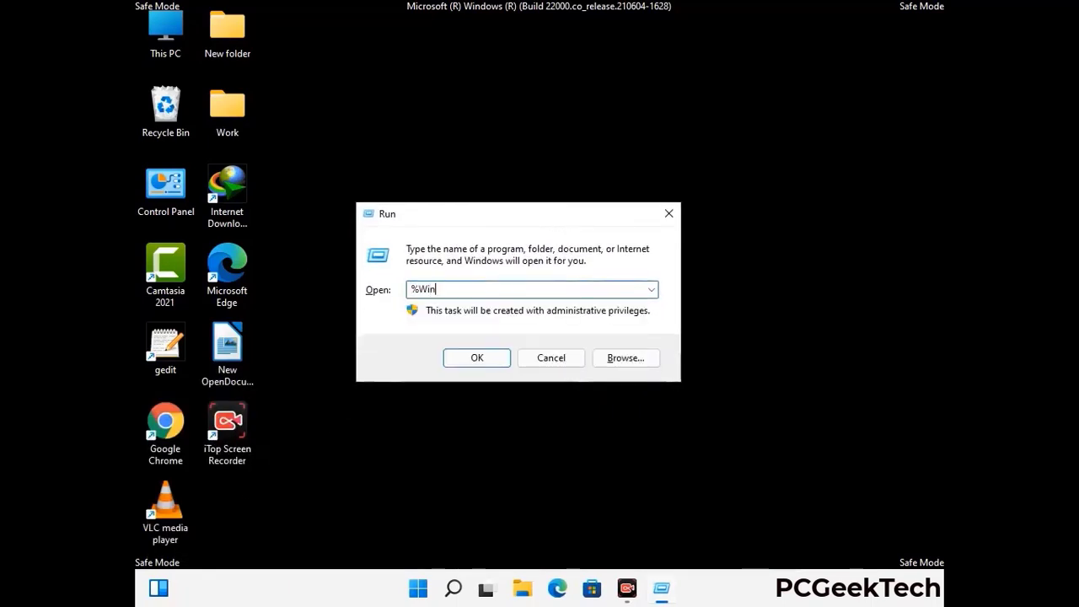
type("%")
key("Return")
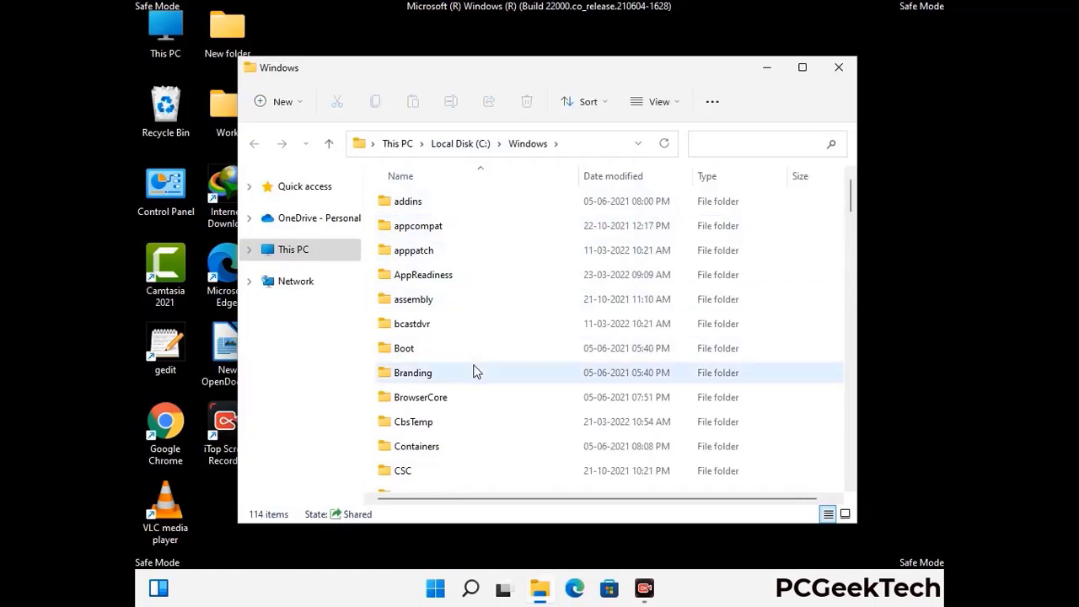
Look through the subfolders and files of the Windows folder for suspicious entries, and close its window
scroll(472, 370, "down", 1)
scroll(474, 373, "down", 2)
scroll(475, 376, "down", 1)
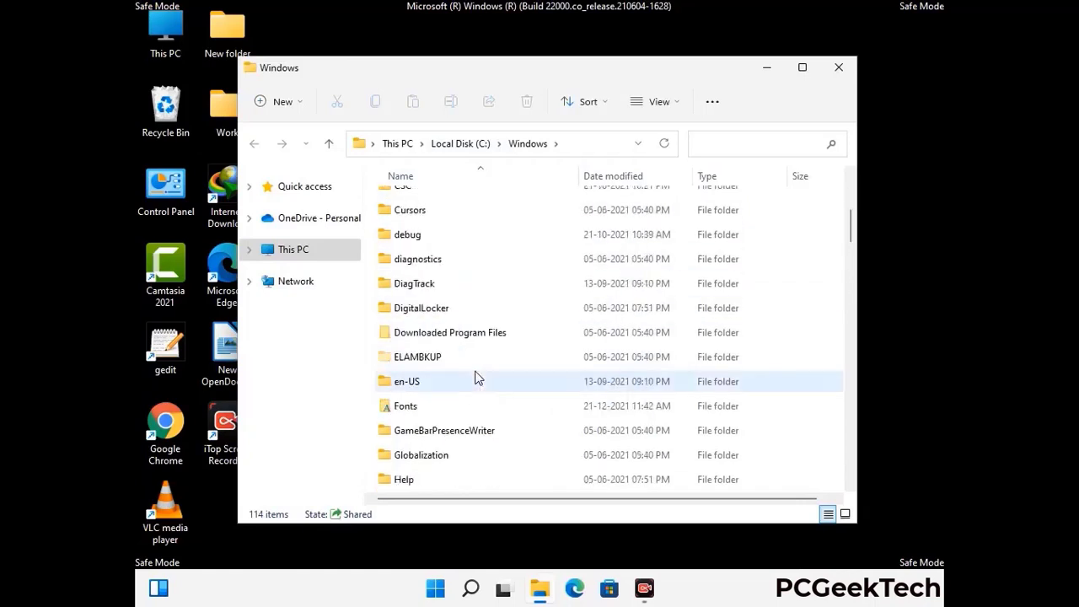
scroll(475, 377, "down", 3)
scroll(475, 381, "down", 2)
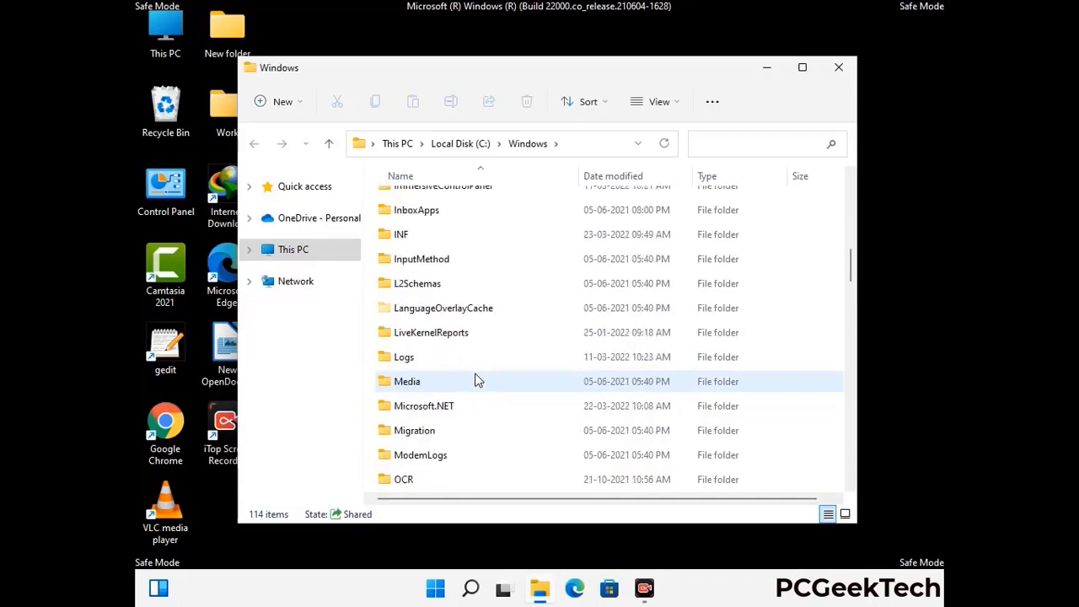
scroll(474, 381, "down", 4)
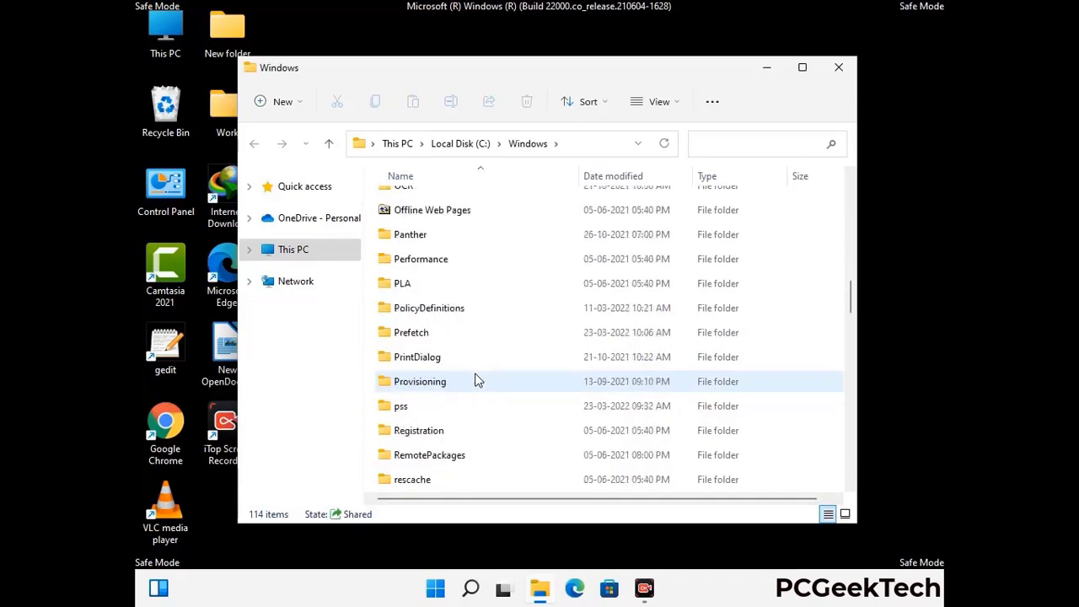
scroll(475, 381, "down", 7)
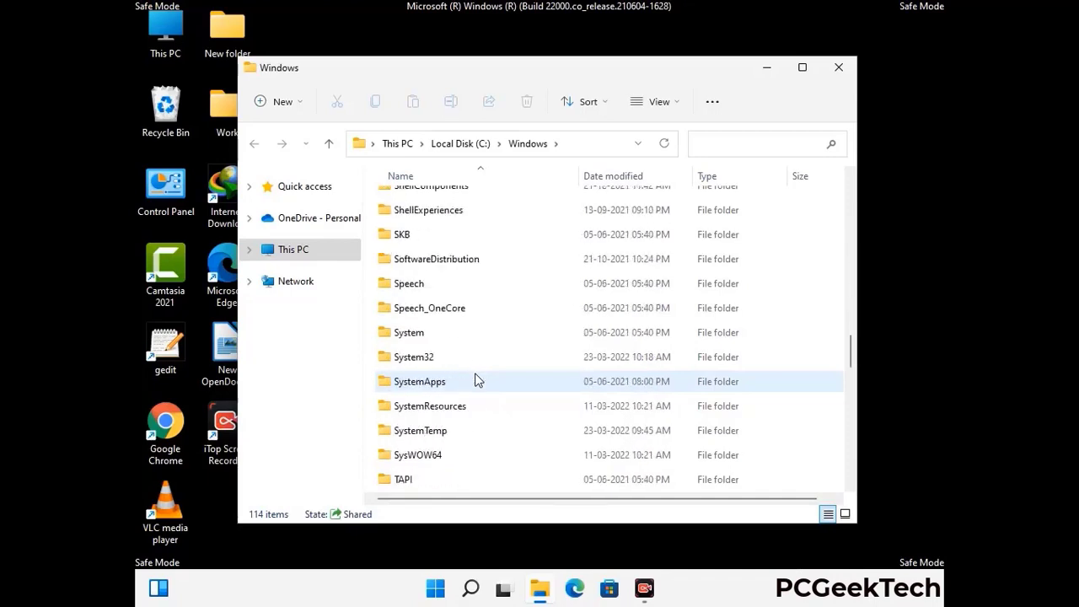
scroll(474, 381, "down", 8)
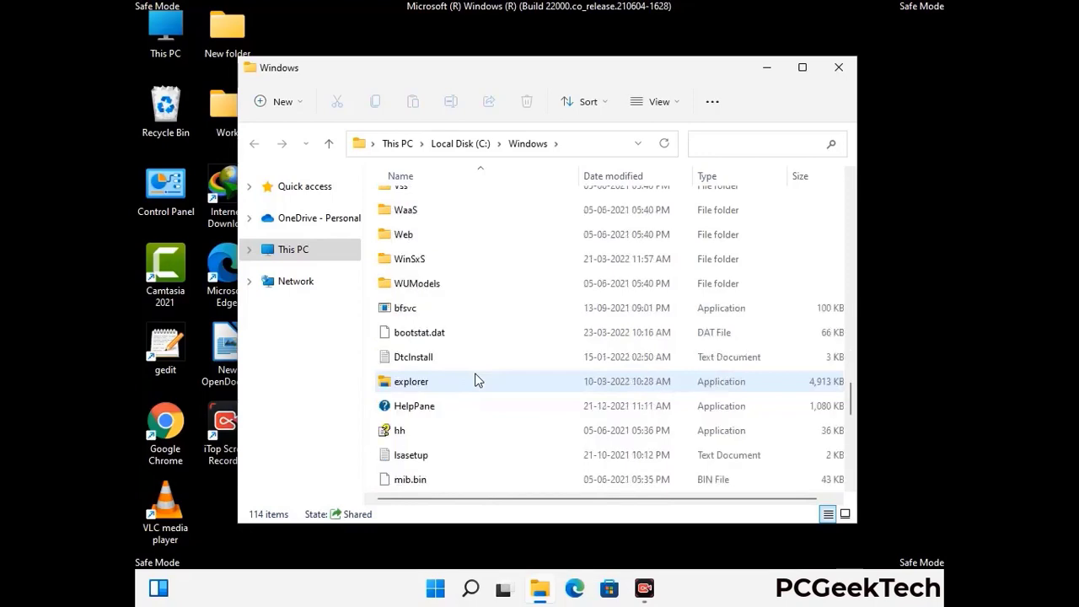
scroll(474, 381, "down", 6)
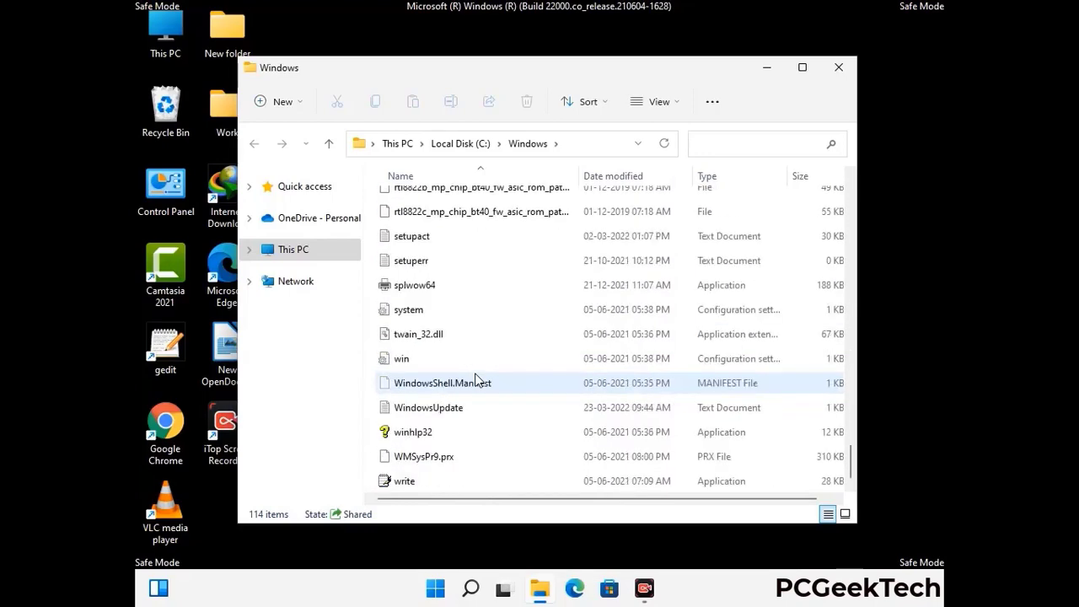
scroll(474, 381, "up", 10)
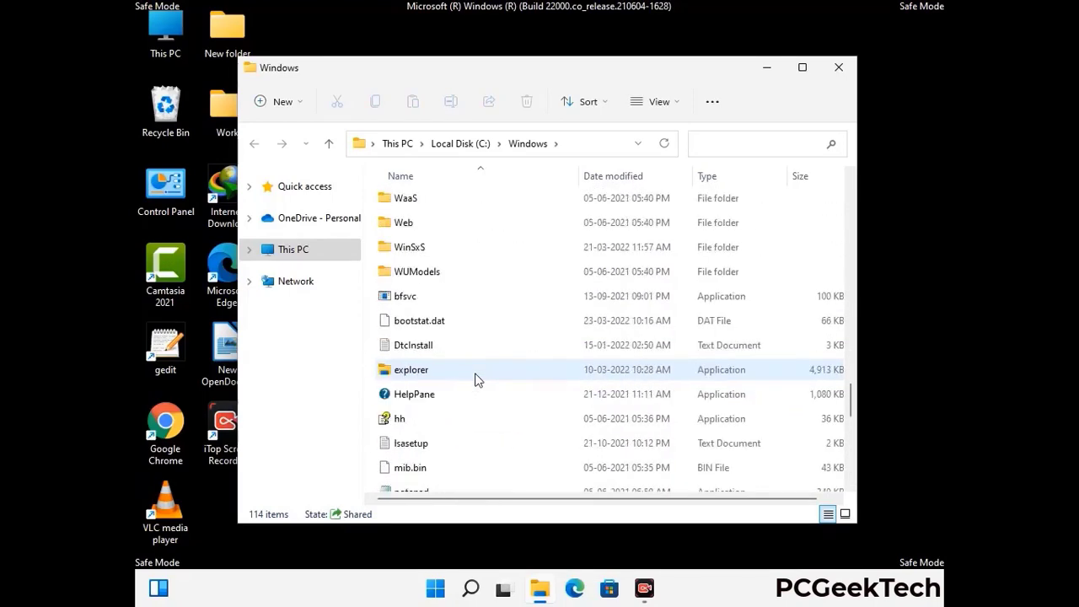
scroll(475, 381, "up", 2)
scroll(475, 381, "up", 3)
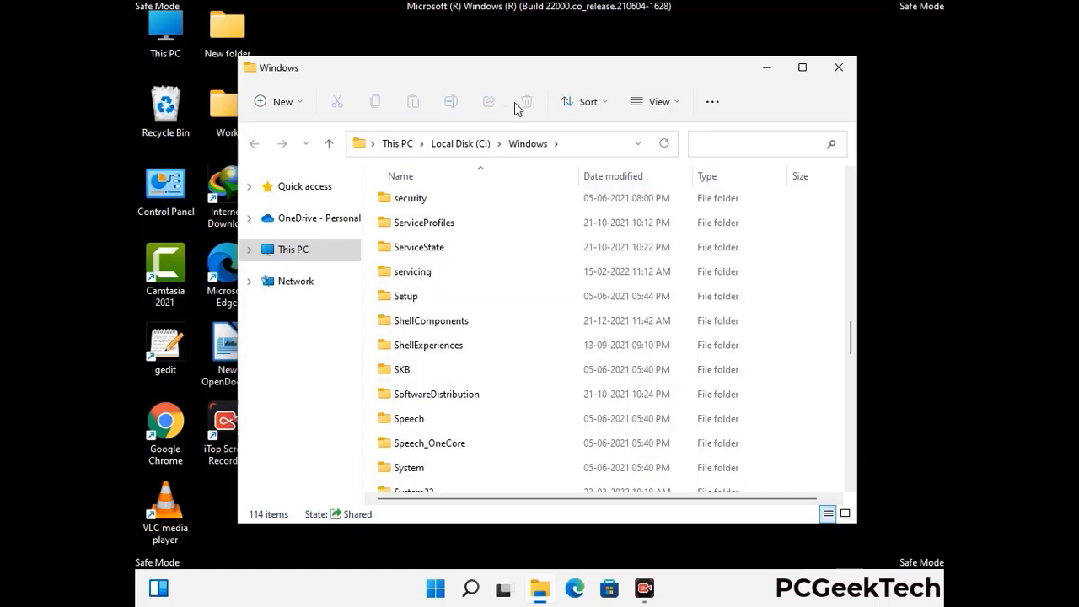
left_click(845, 70)
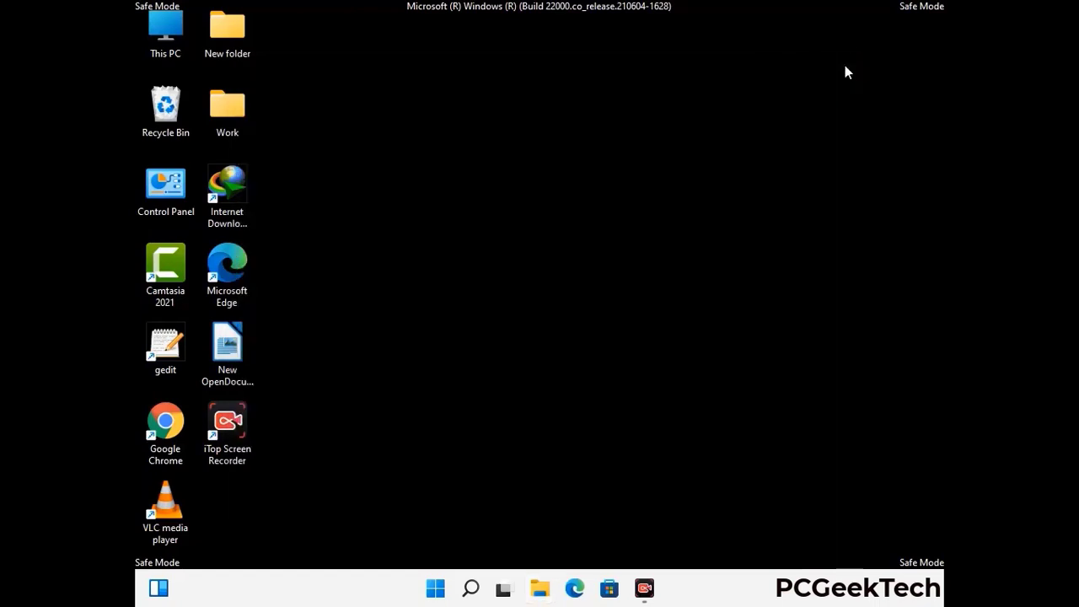
Open the user's temporary files folder by running %temp%
key("super+r")
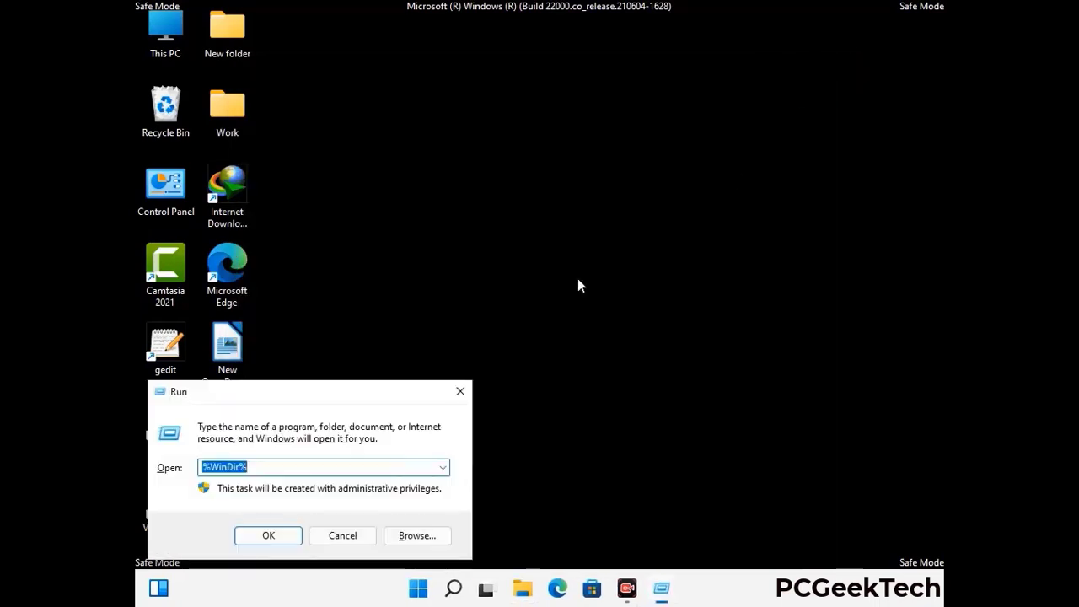
left_click_drag(357, 396, 613, 145)
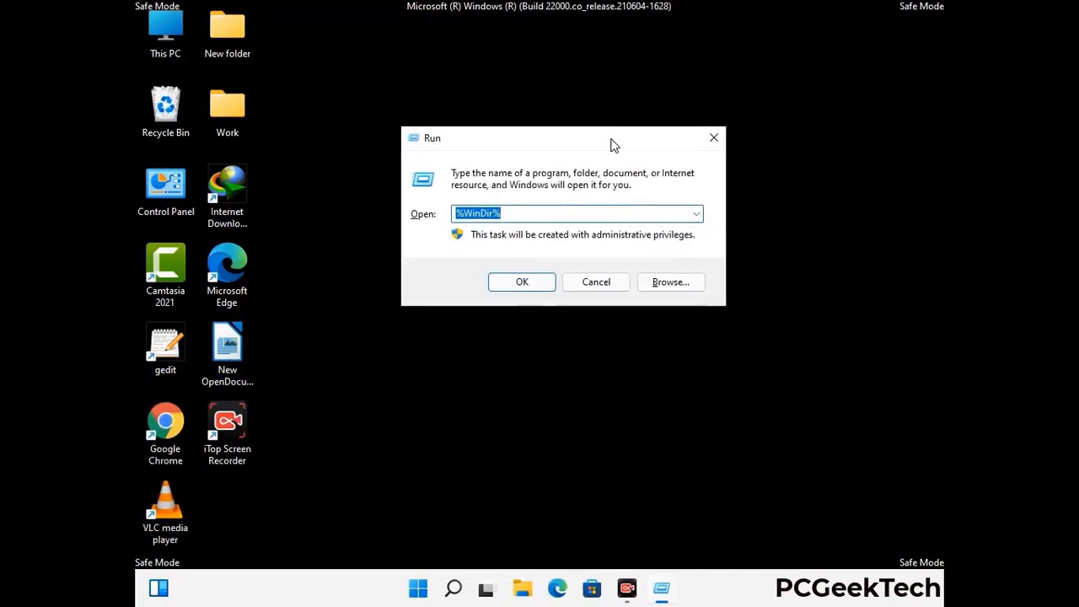
type("%temp")
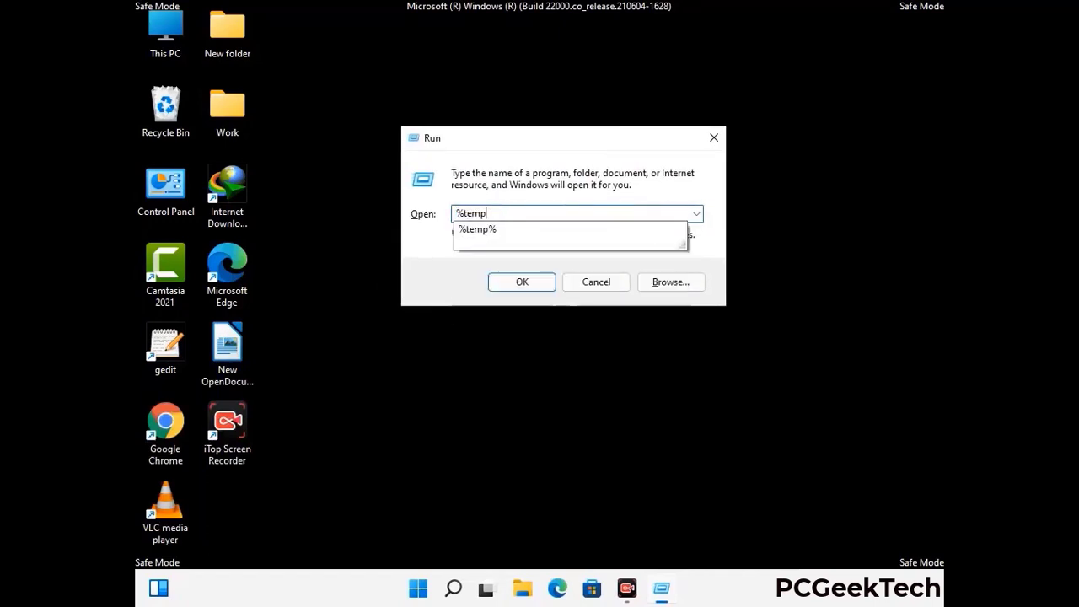
type("%")
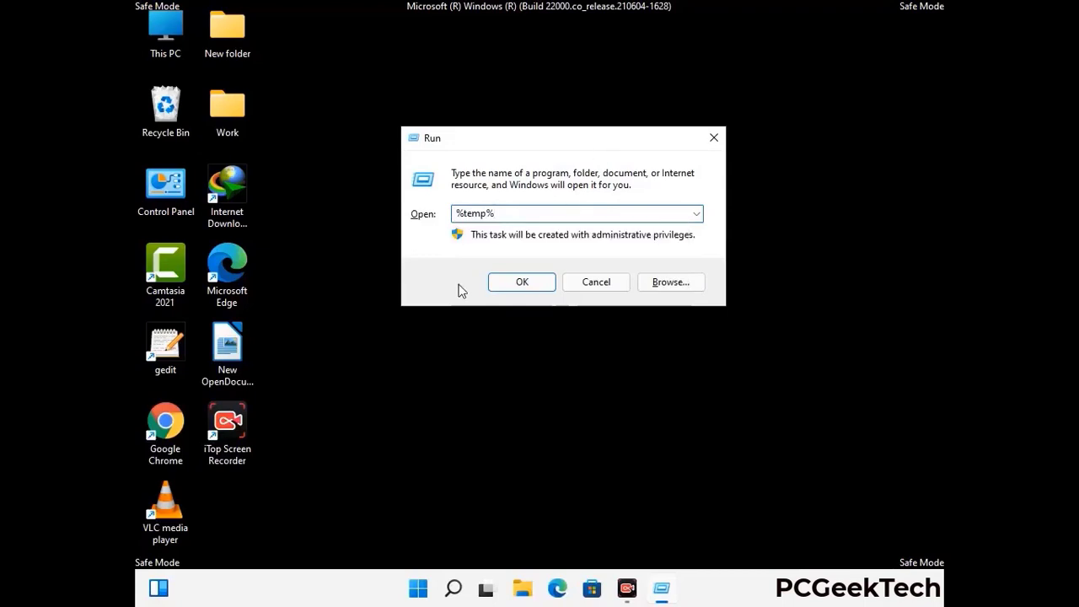
left_click(538, 279)
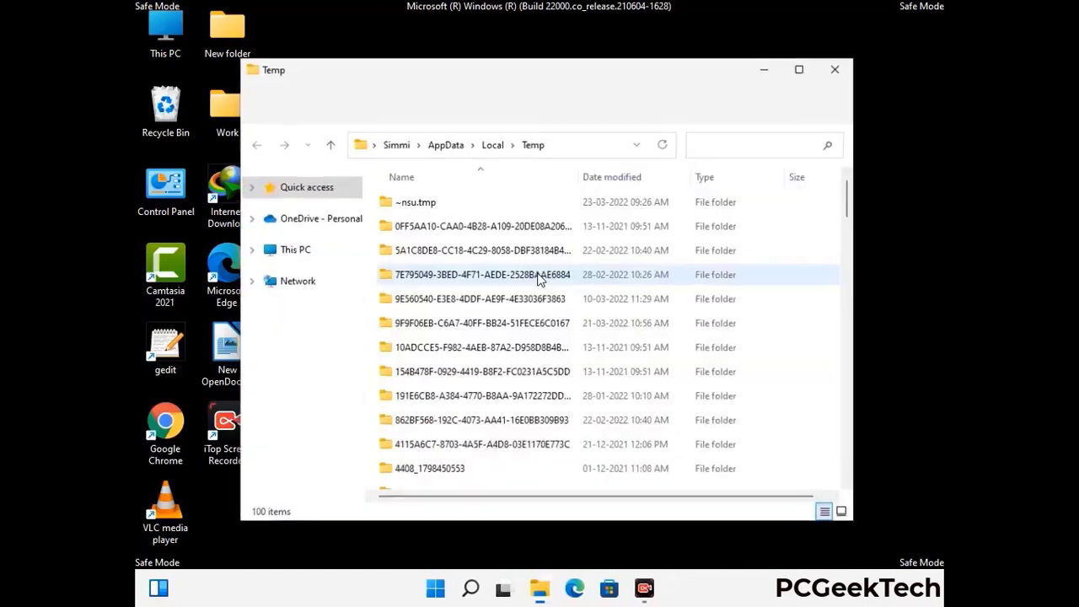
Delete all files and folders in the user's Temp folder and close its window
left_click(487, 326)
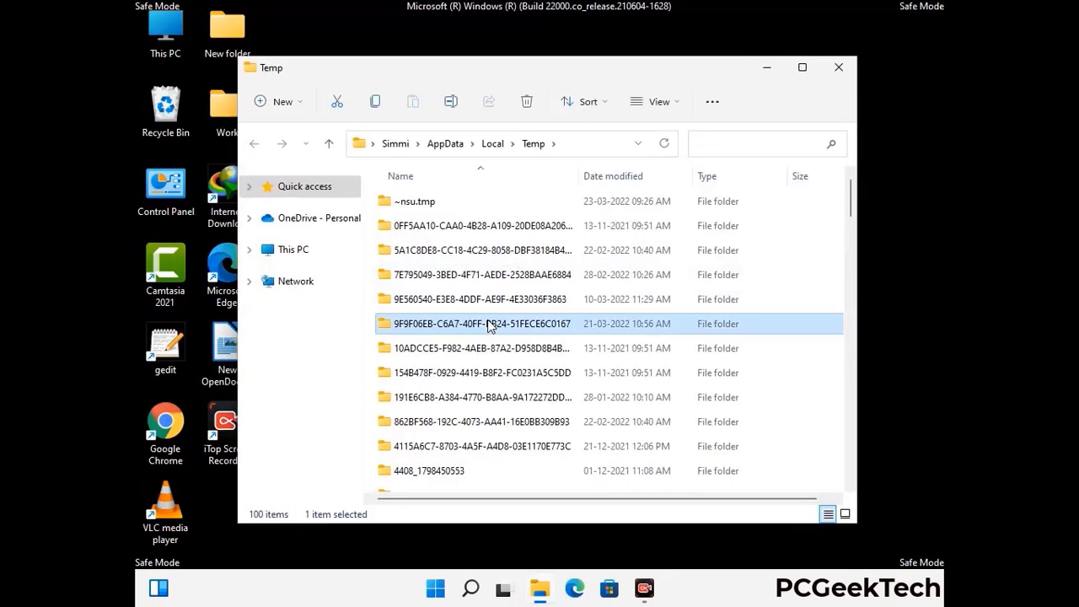
key("ctrl+a")
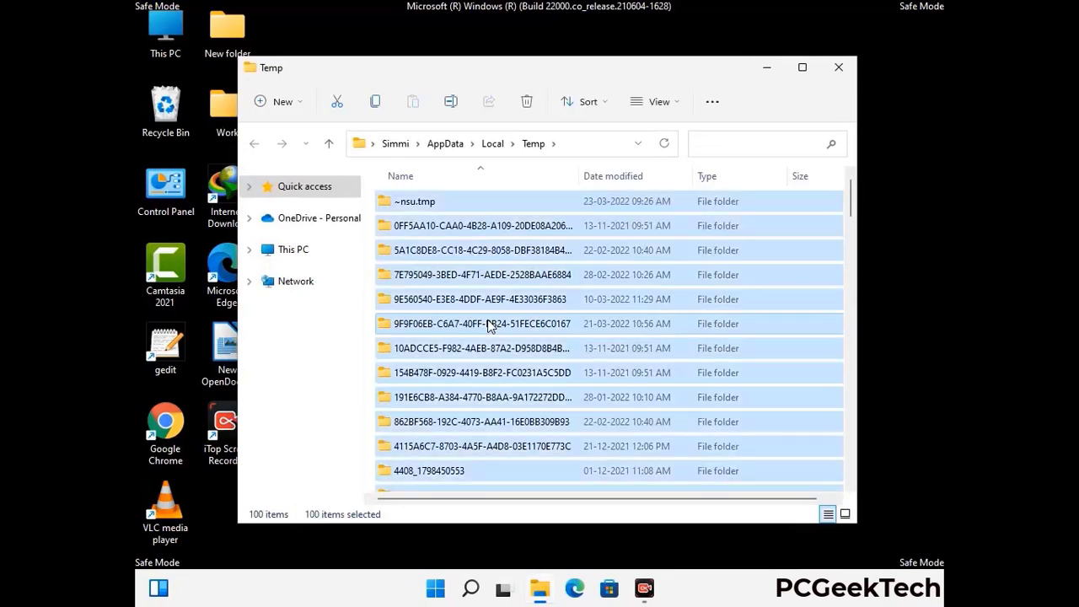
left_click(527, 102)
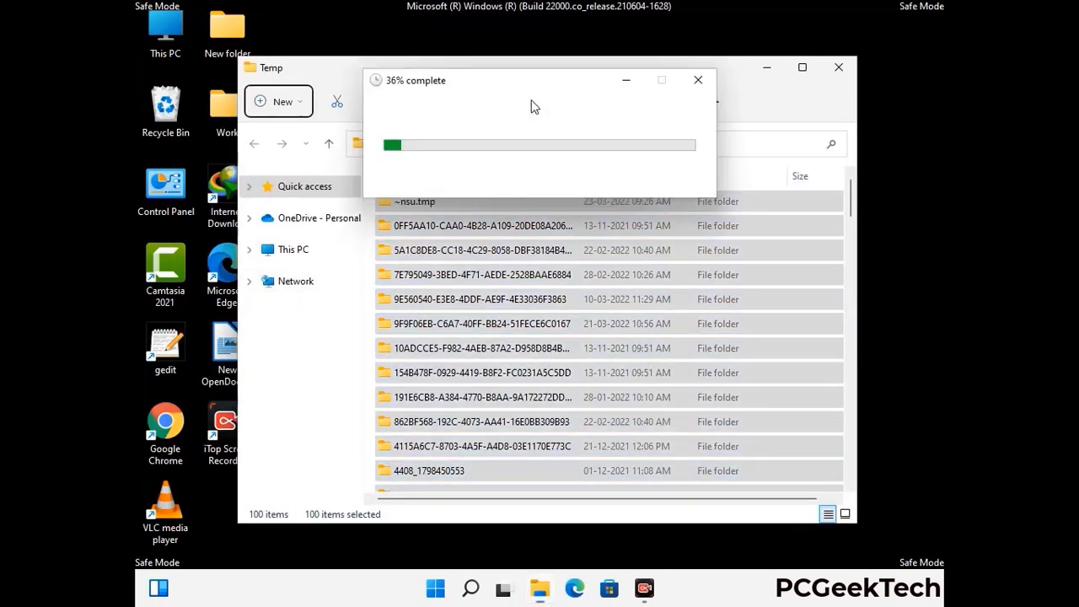
left_click(839, 68)
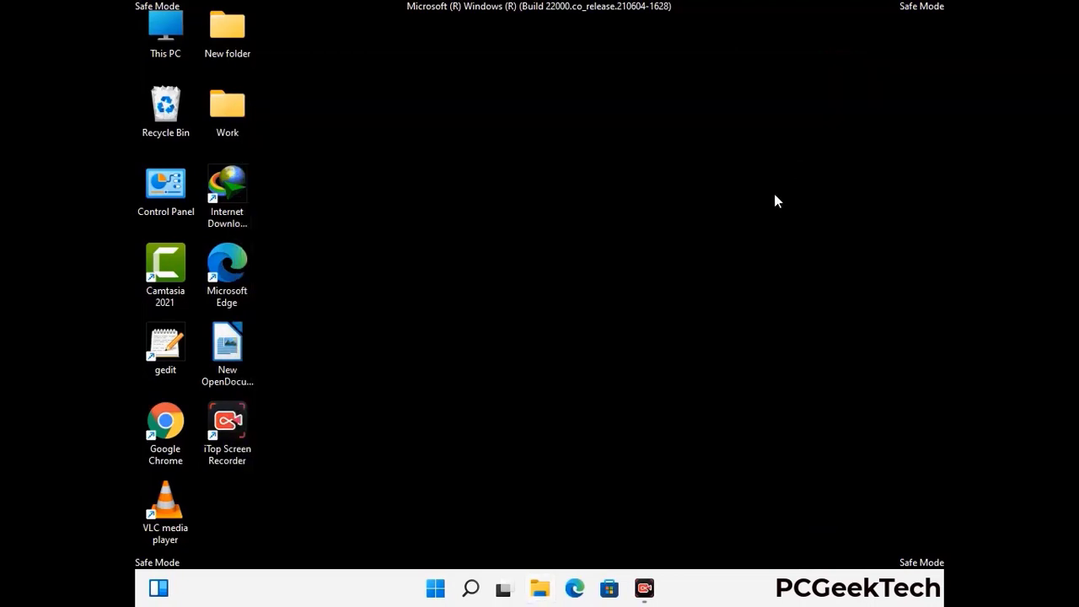
Open the Windows Temp folder by running temp
key("super+r")
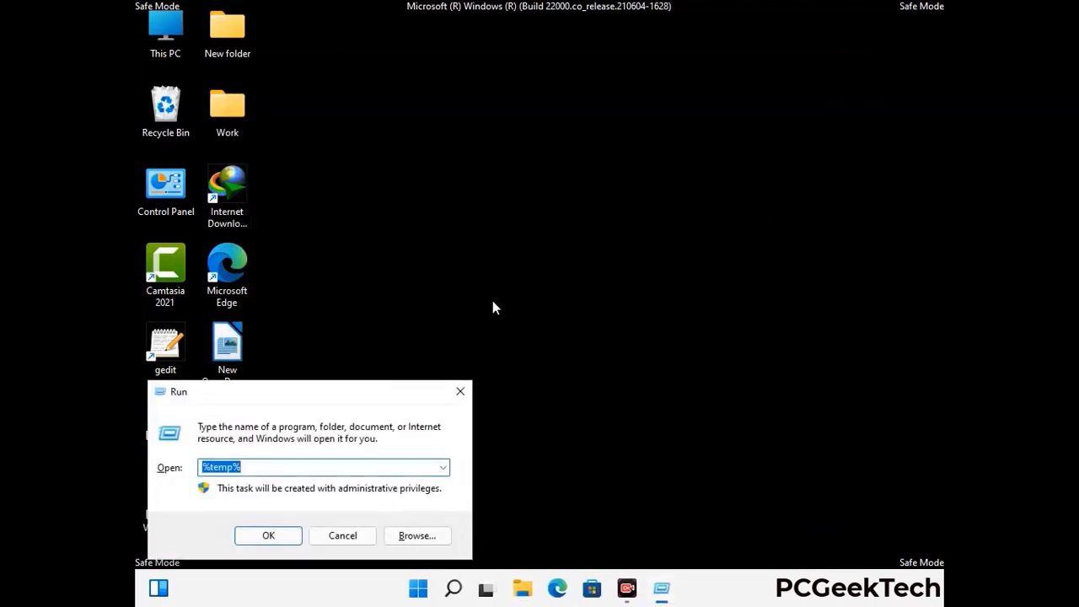
left_click_drag(367, 386, 615, 158)
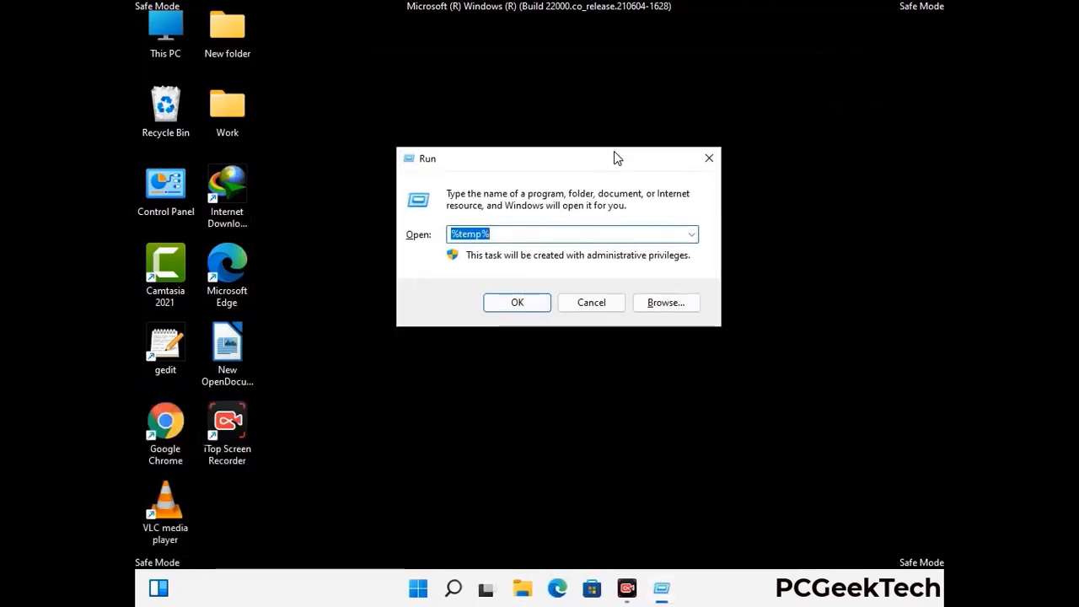
type("temp")
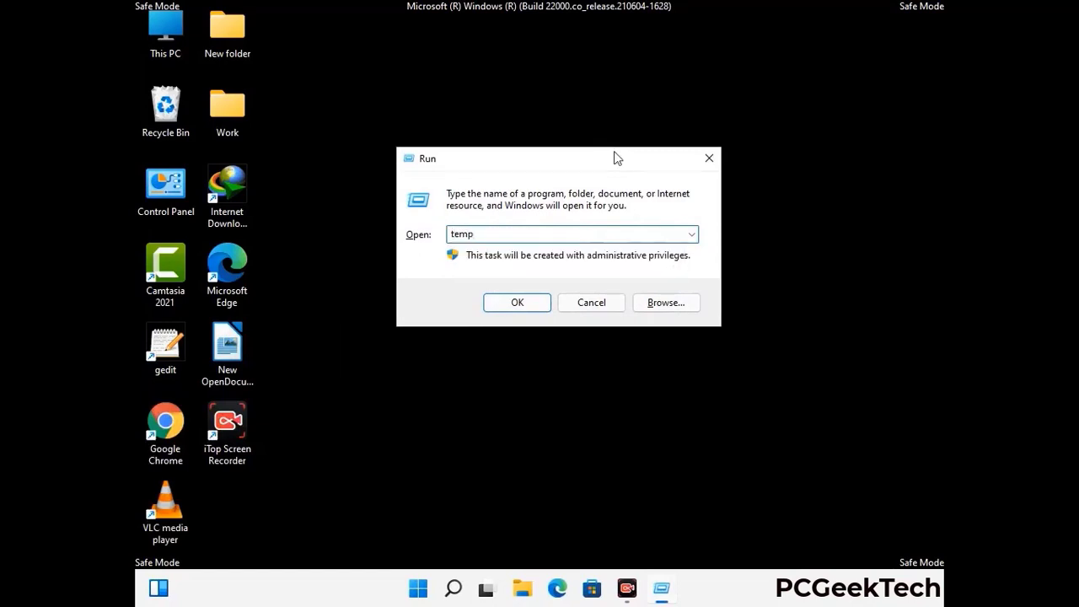
key("Return")
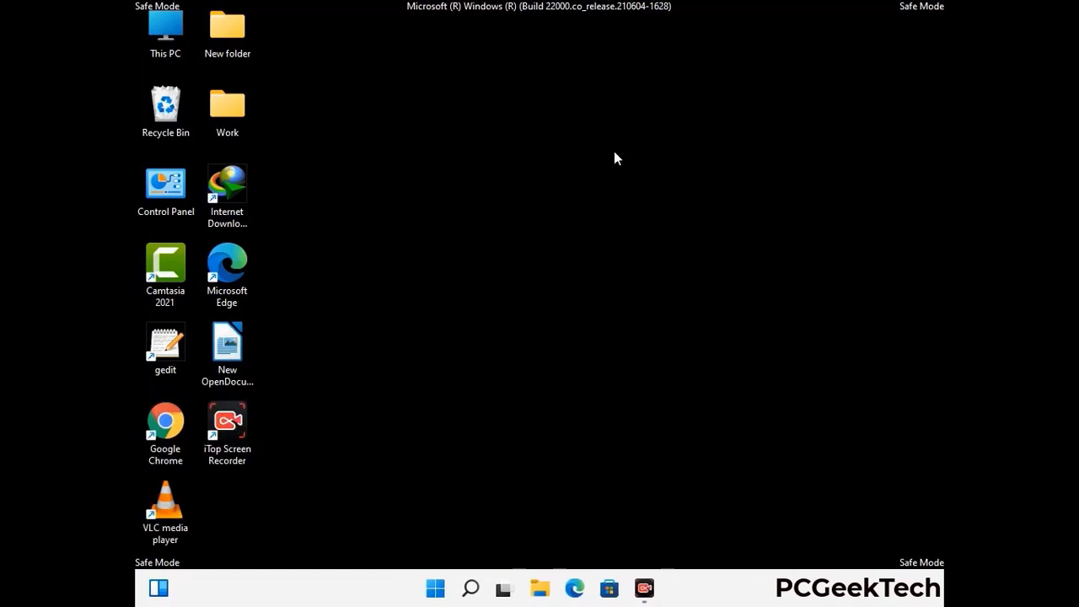
Delete all the contents of C:\Windows\Temp and close the folder window
key("ctrl+a")
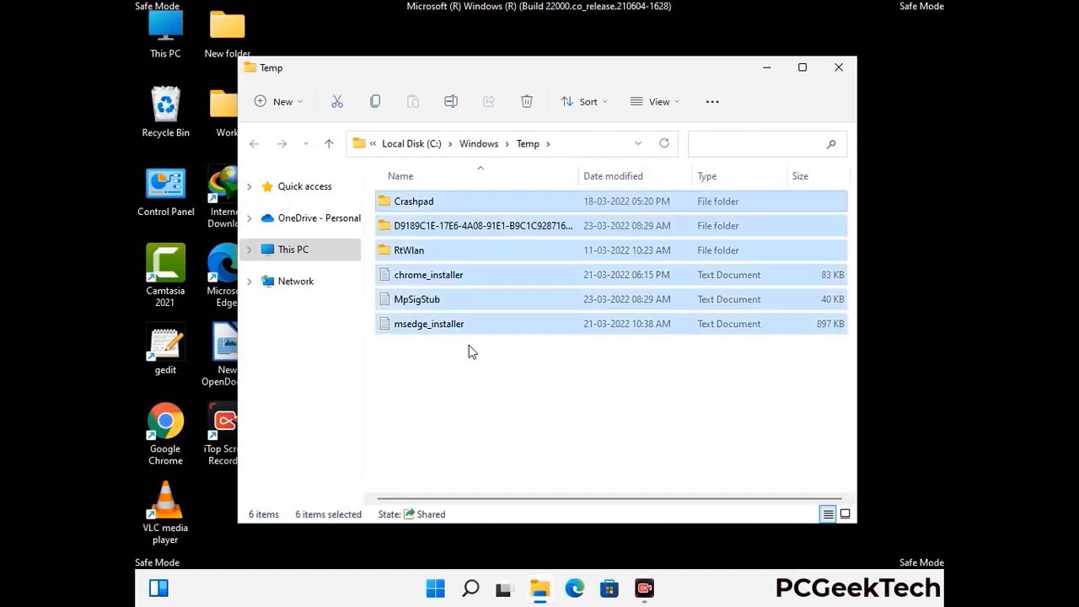
left_click(527, 101)
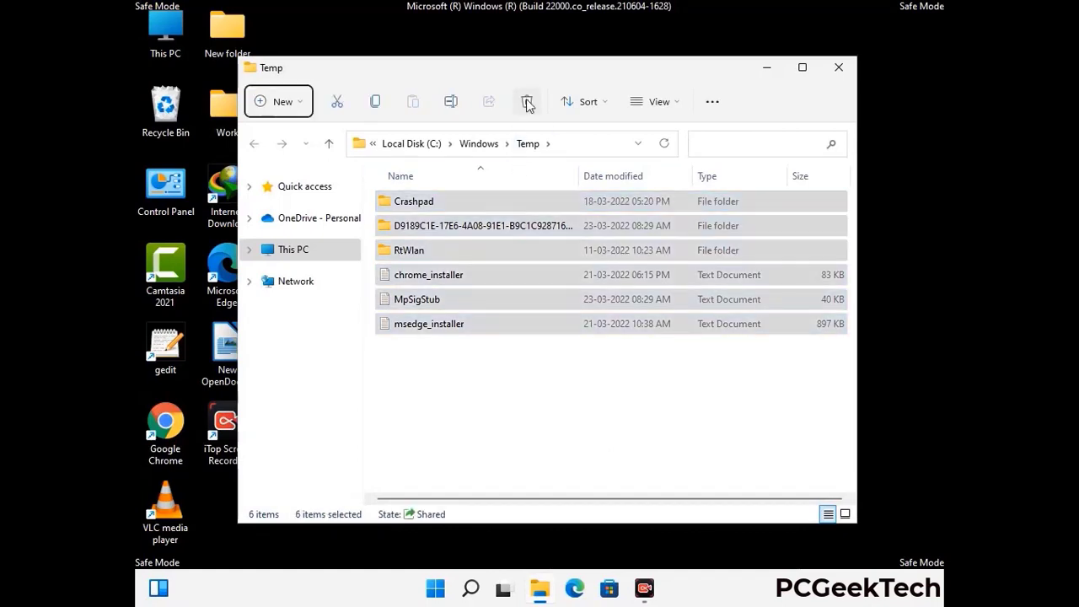
left_click(843, 70)
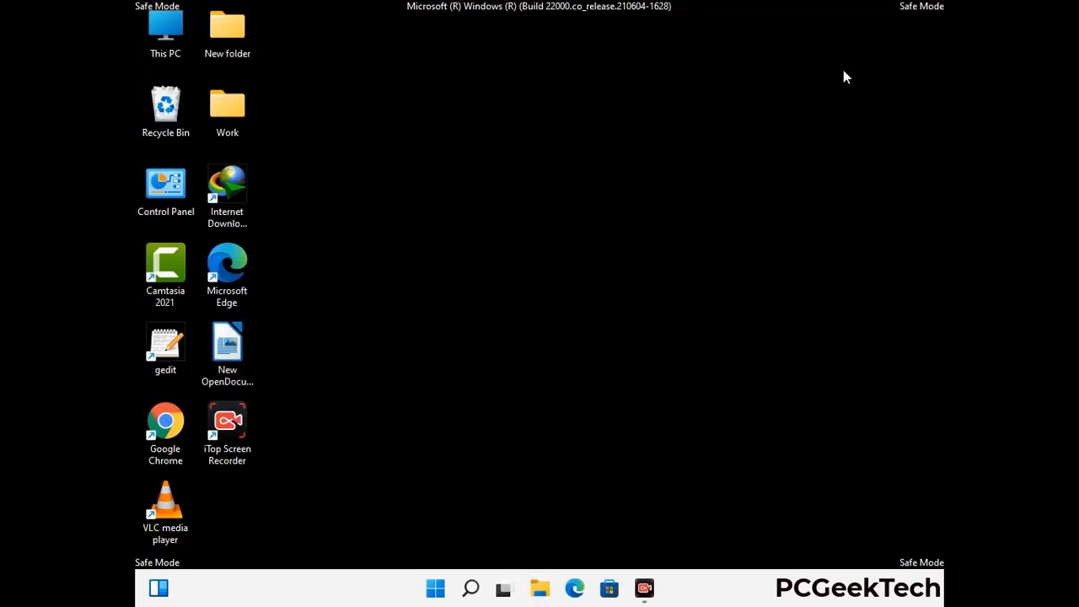
Open the Registry Editor by running regedit
key("super+r")
left_click_drag(332, 389, 562, 135)
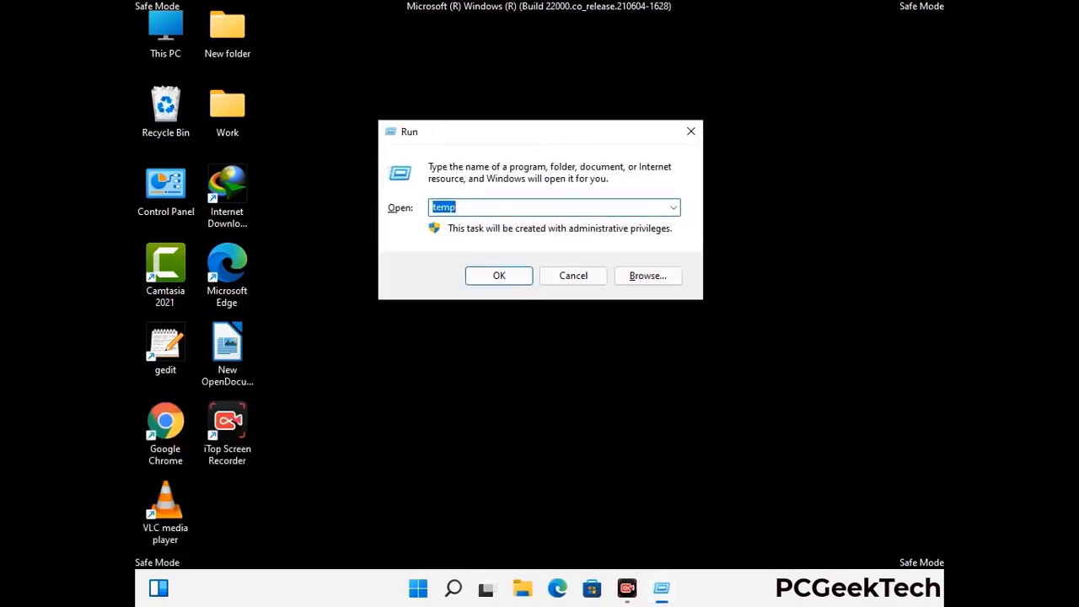
type("regedit")
key("Return")
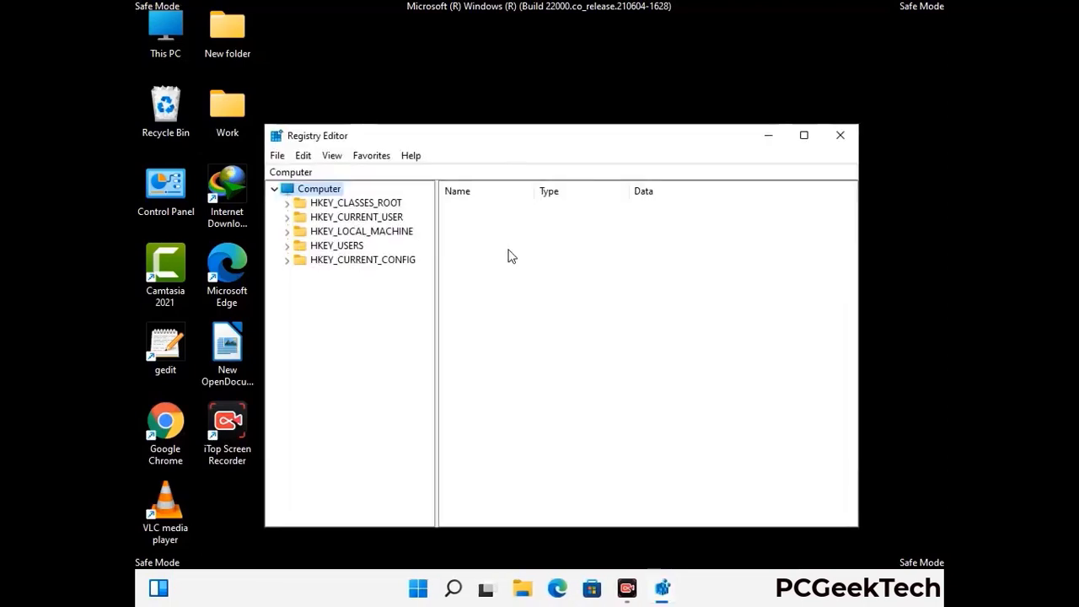
Expand the registry tree to HKEY_CURRENT_USER\Software\Microsoft
left_click(362, 231)
left_click(286, 216)
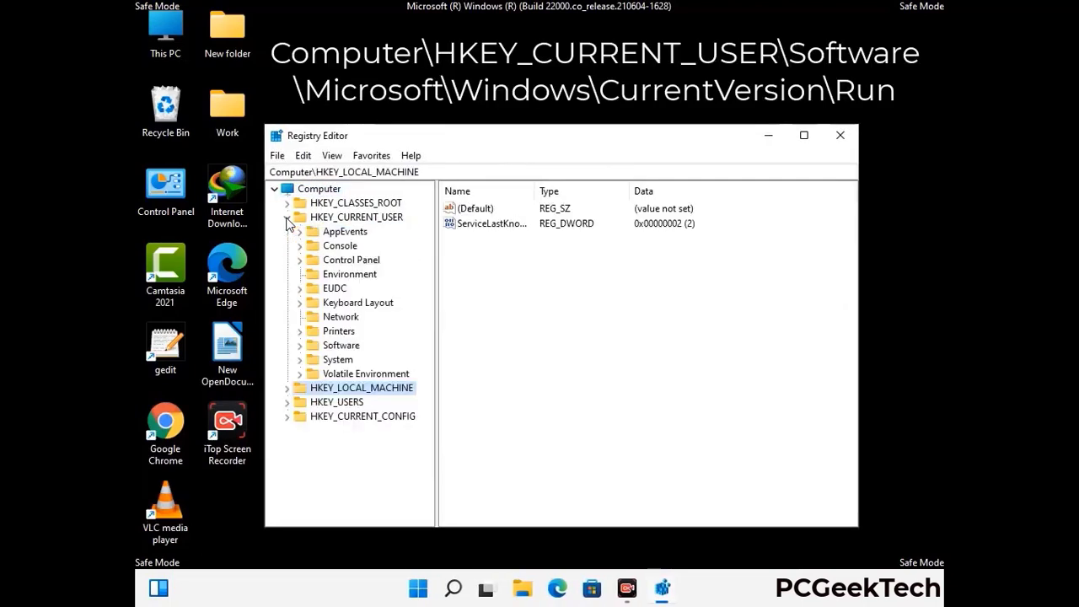
left_click(338, 347)
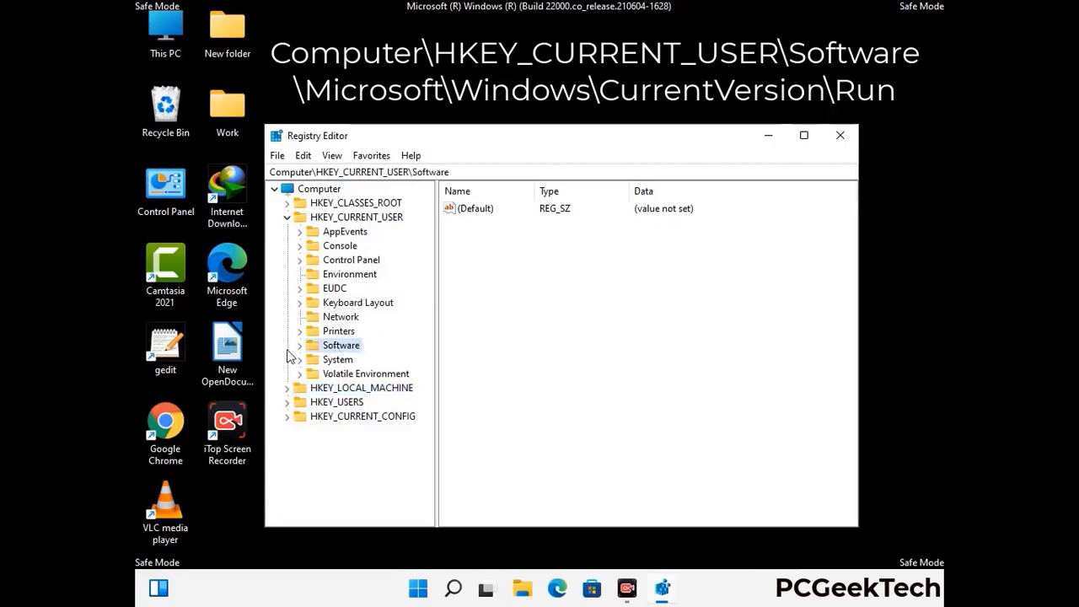
left_click(299, 345)
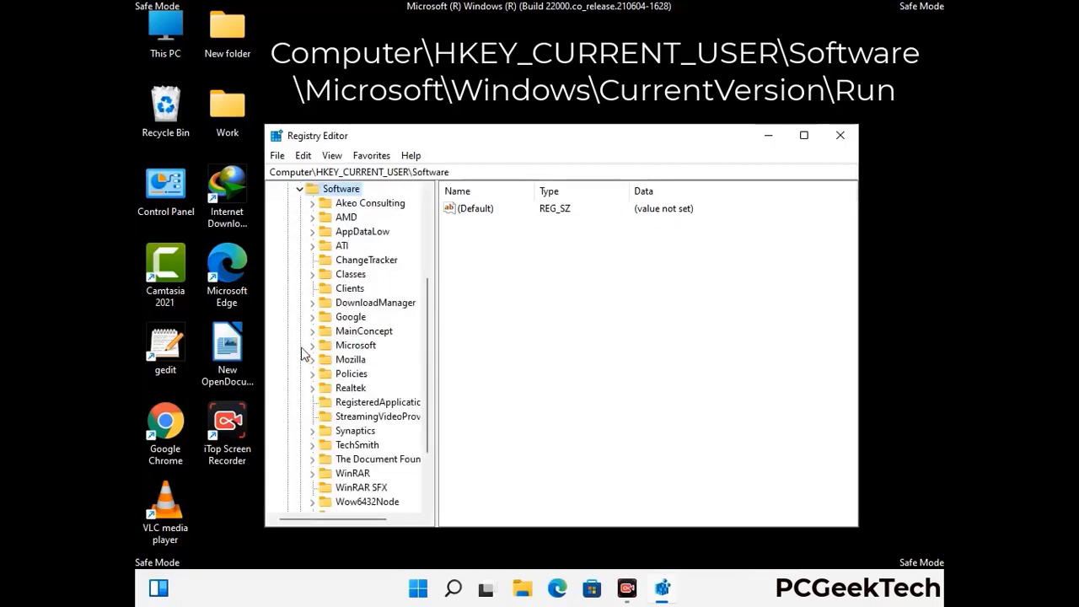
double_click(352, 347)
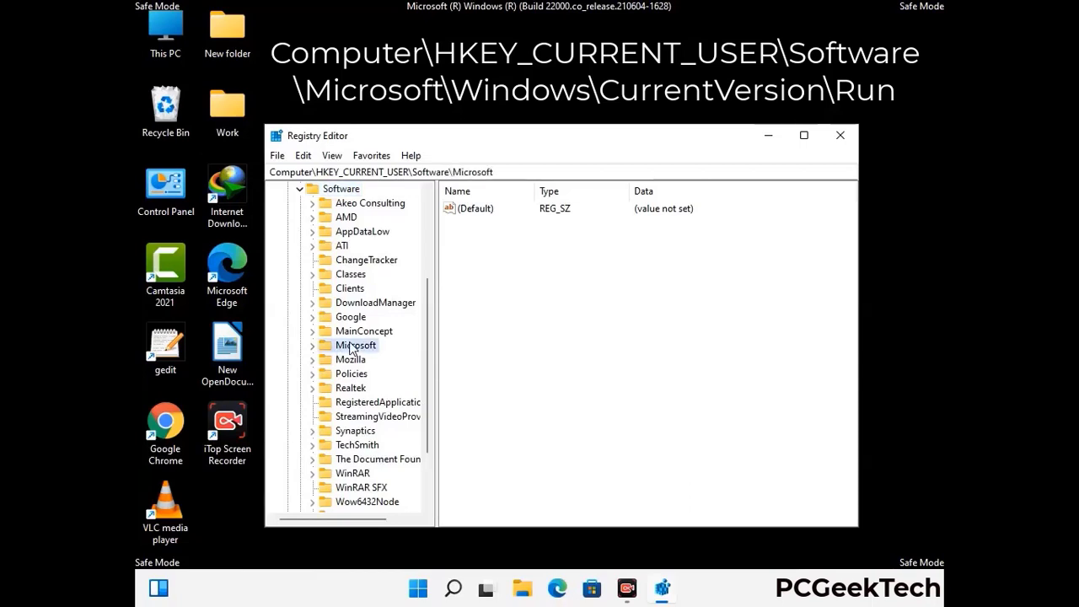
Expand the Windows key under Microsoft and its CurrentVersion subkey
scroll(391, 366, "down", 5)
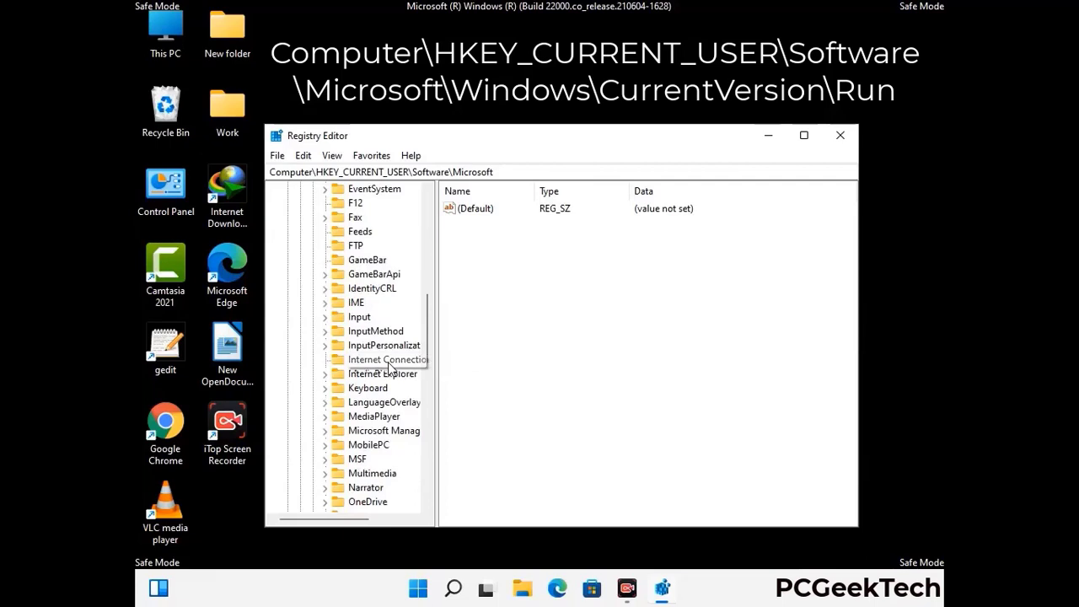
scroll(390, 367, "down", 3)
scroll(390, 368, "down", 6)
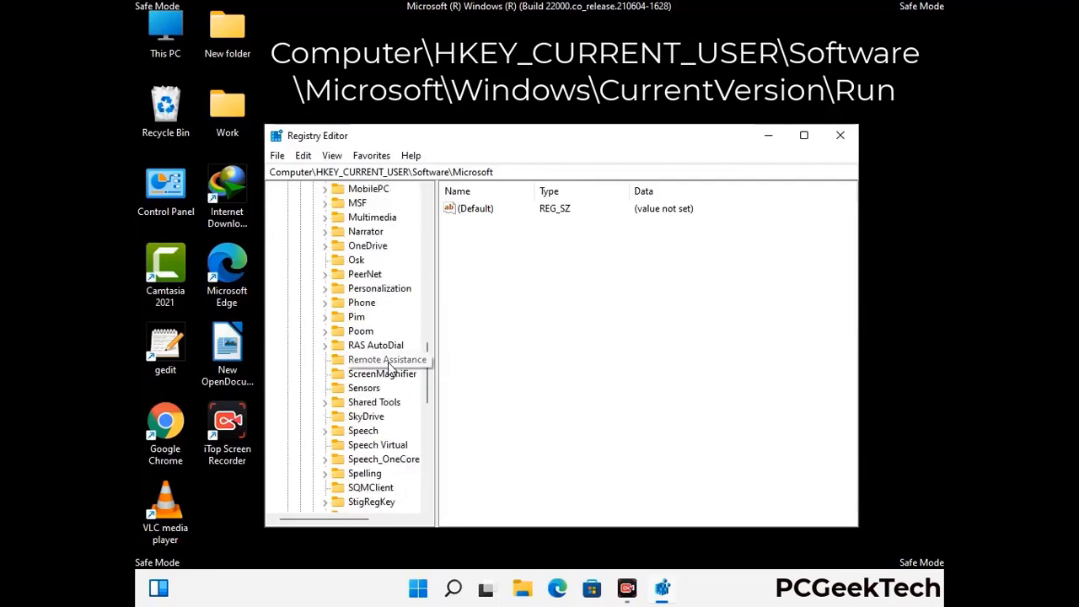
scroll(390, 368, "down", 3)
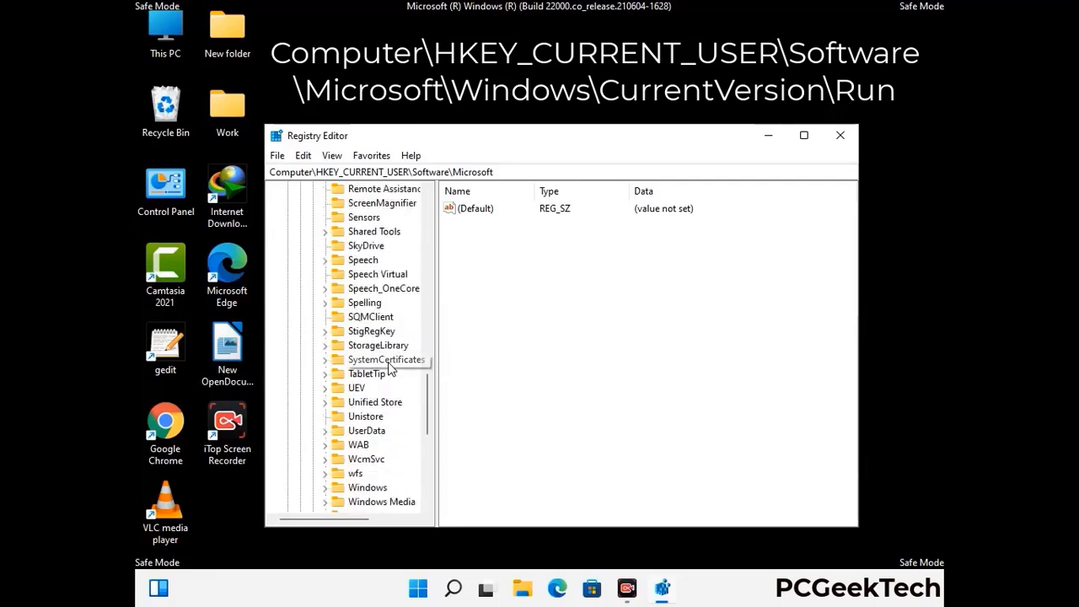
double_click(367, 402)
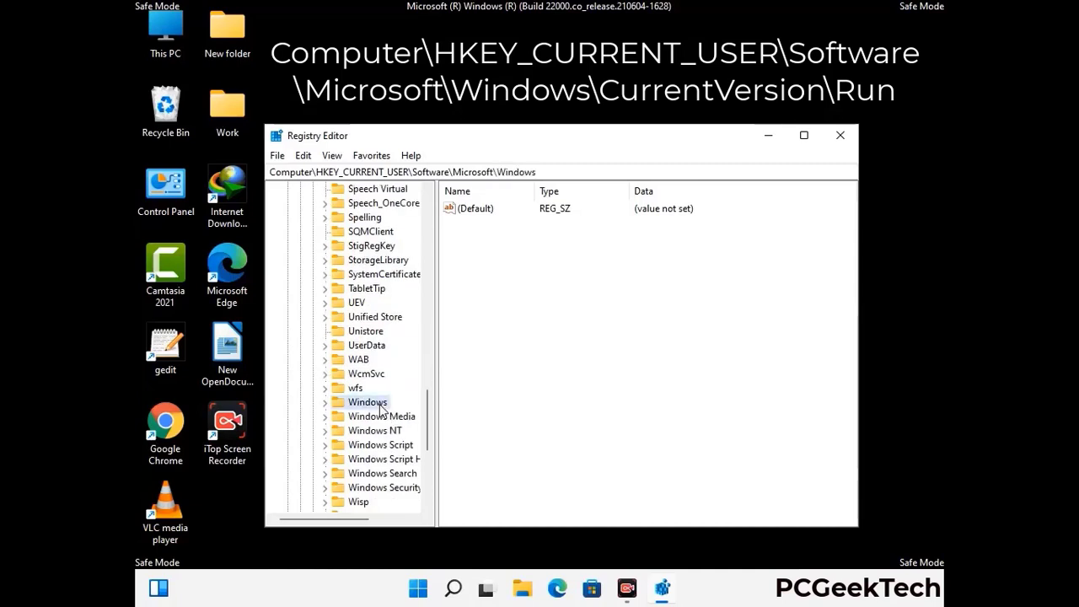
left_click(392, 390)
double_click(392, 390)
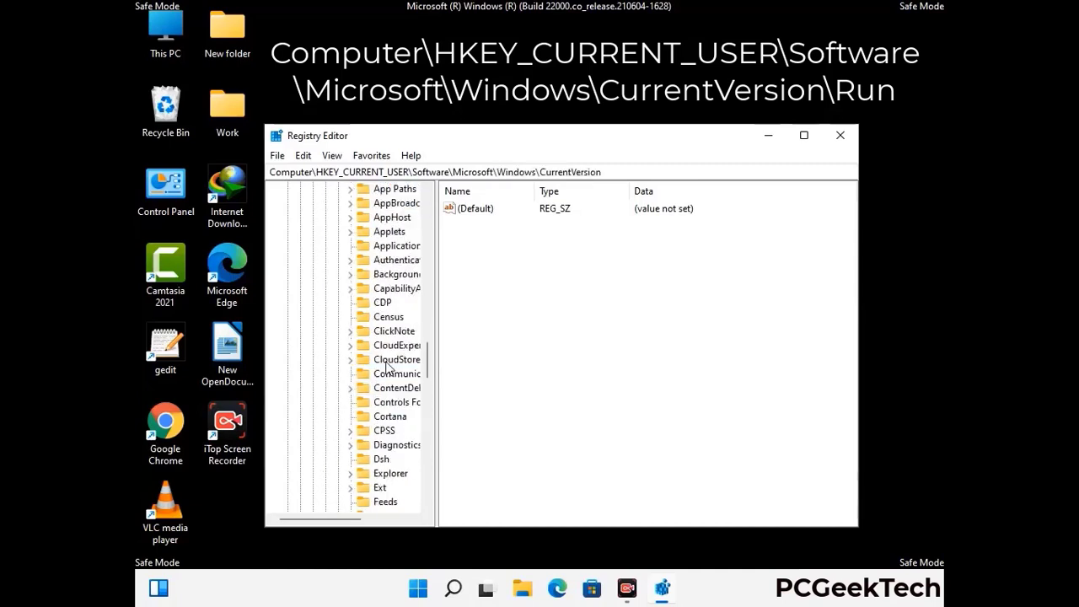
Open the Run key under CurrentVersion to list its startup entries
scroll(389, 379, "down", 5)
scroll(387, 364, "down", 4)
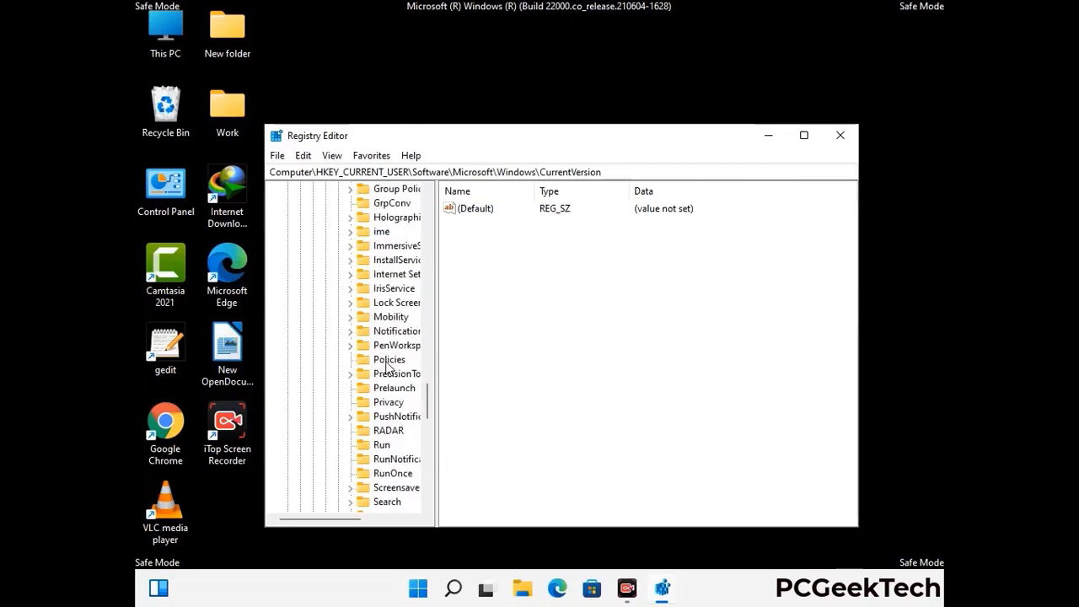
scroll(386, 364, "down", 1)
left_click(382, 404)
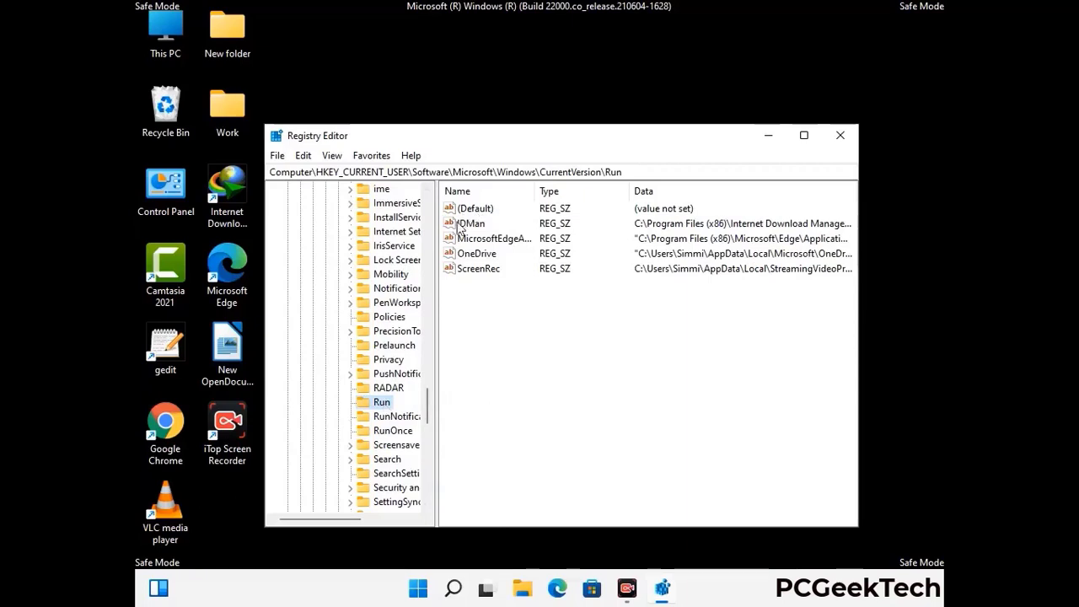
Delete the ScreenRec value from the Run key and confirm its permanent removal
left_click(477, 270)
left_click(485, 274)
key("Return")
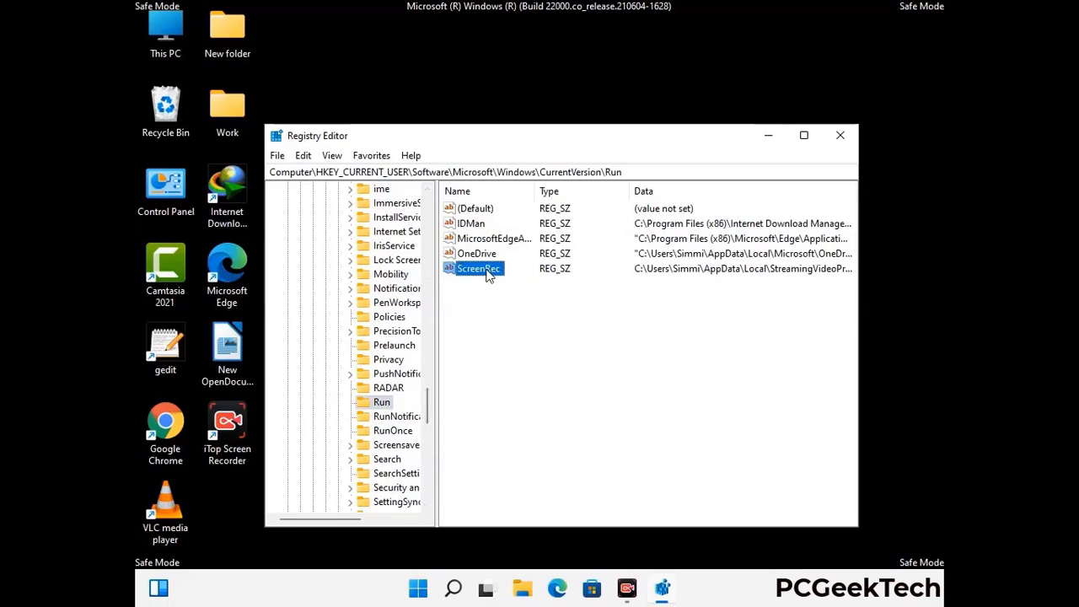
right_click(488, 274)
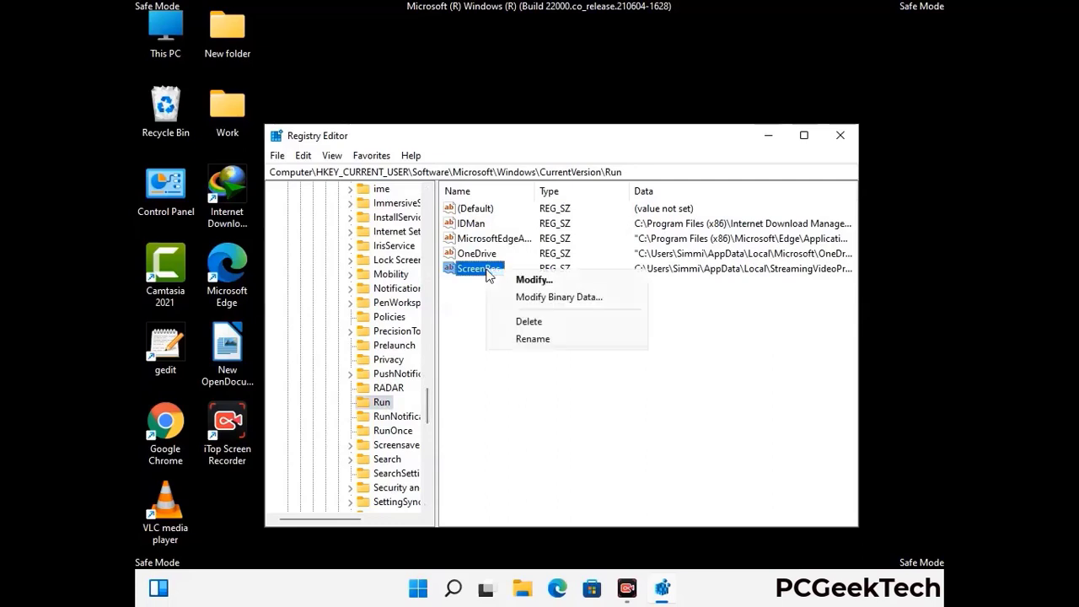
left_click(517, 322)
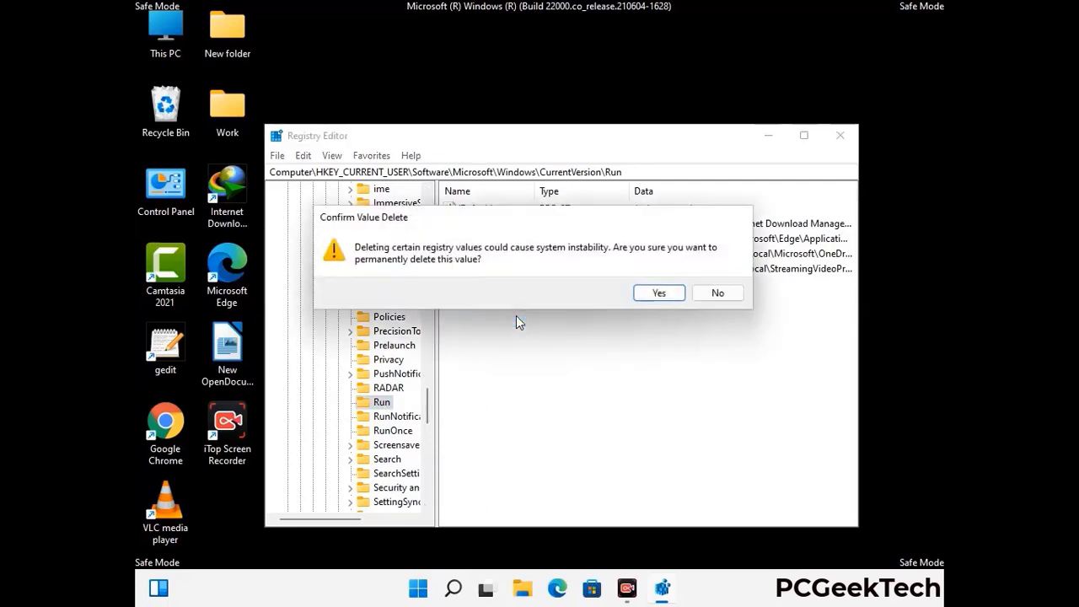
left_click(659, 293)
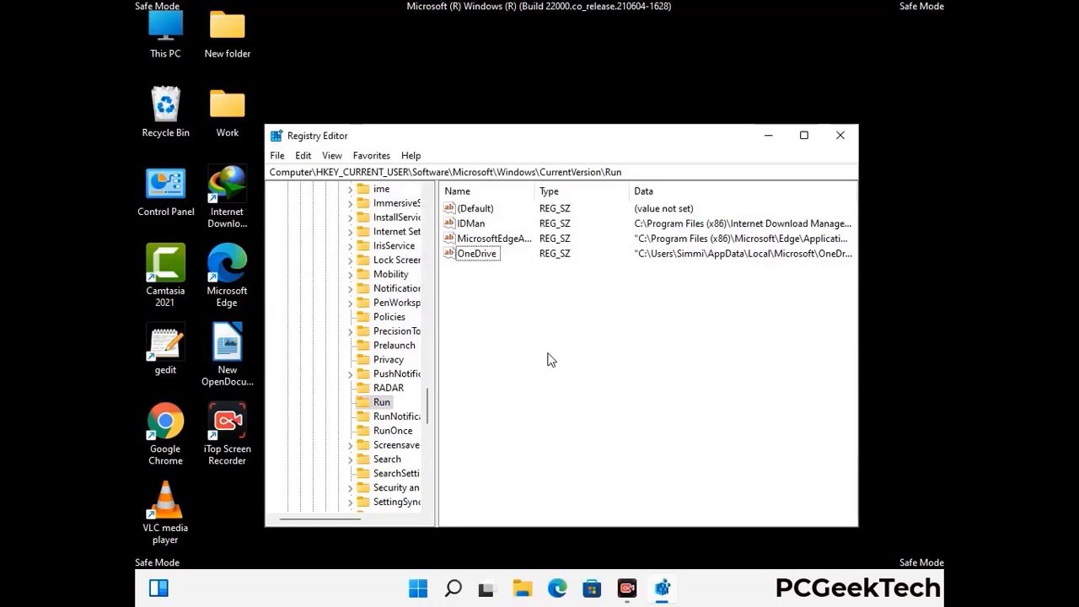
Search the registry for "Virus Name" across keys, values and data, then stop the search and close the Registry Editor
key("ctrl+f")
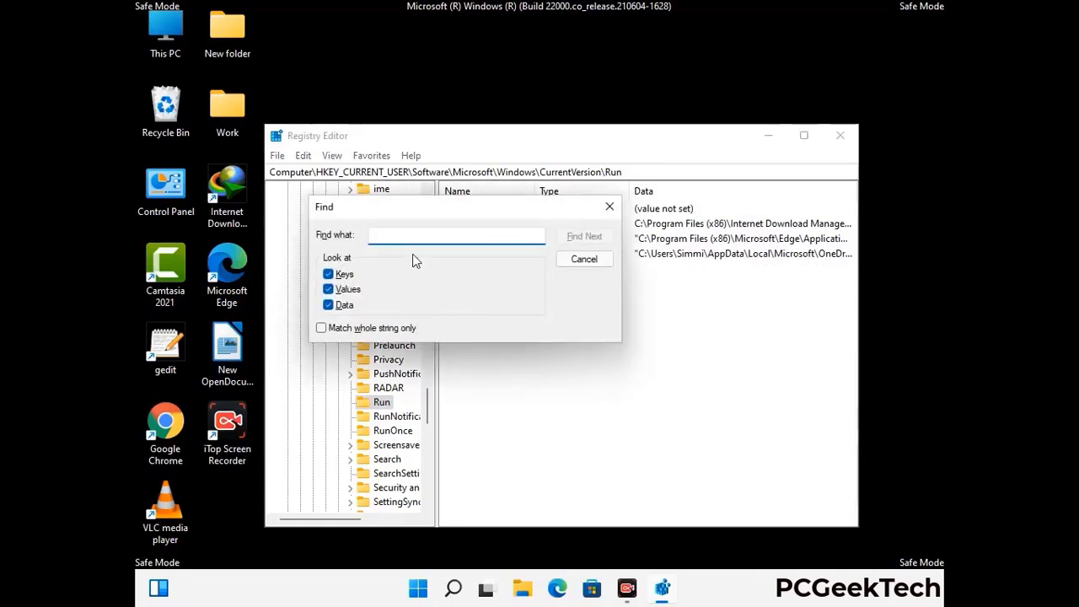
type("Virus ")
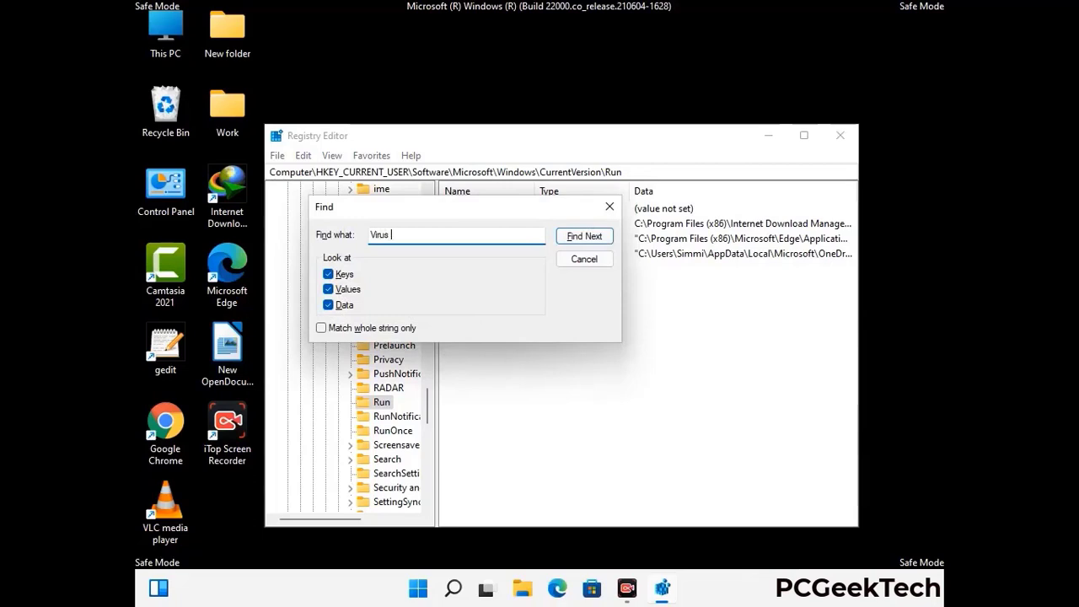
type("Name")
left_click(572, 240)
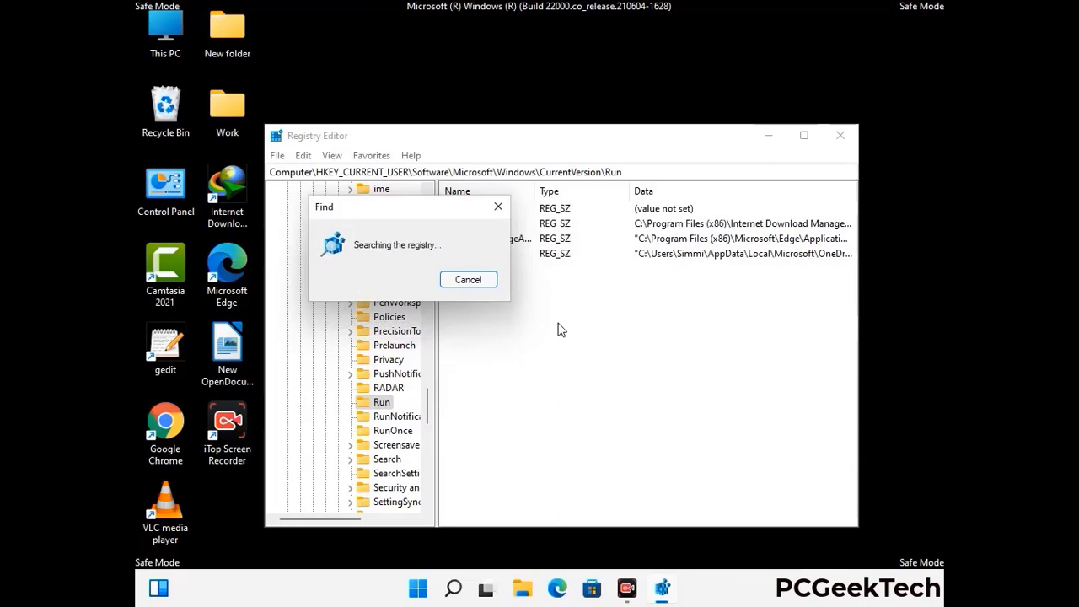
left_click(498, 207)
left_click(840, 135)
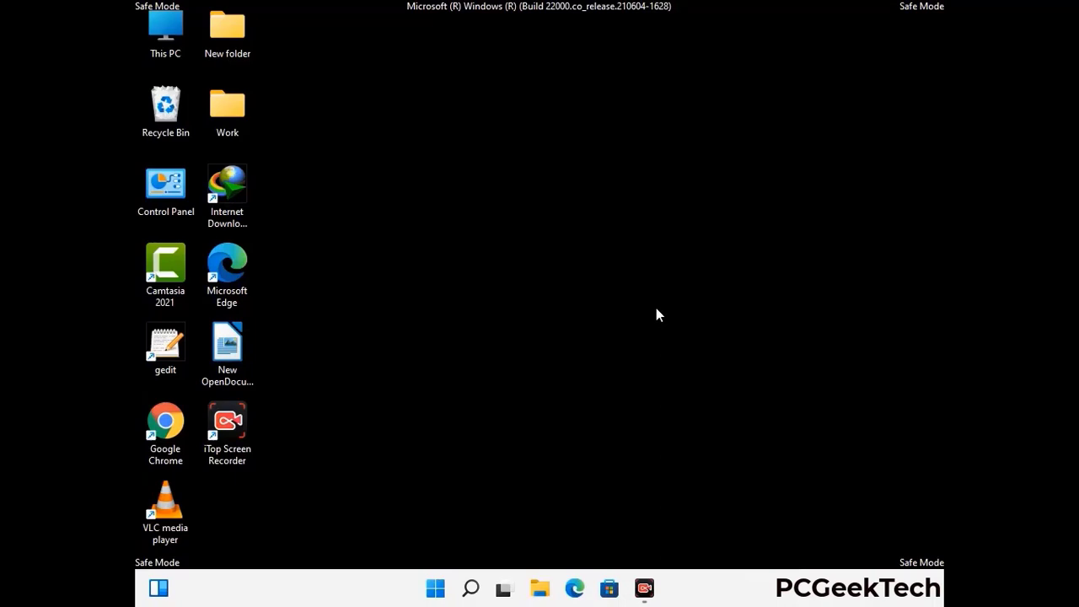
Launch System Configuration by running the msconfig command
key("super+r")
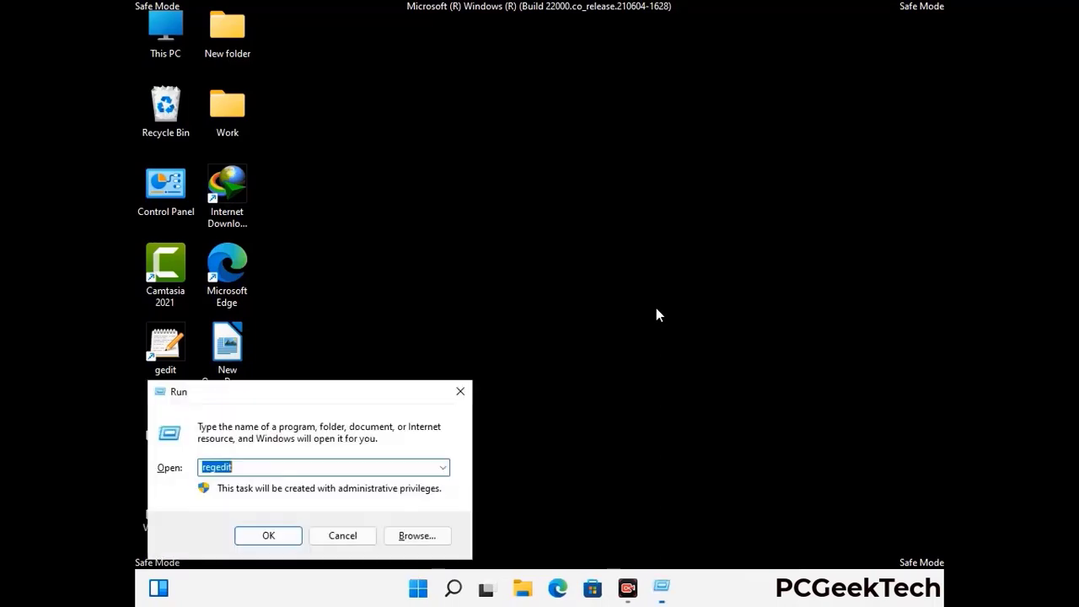
left_click_drag(317, 394, 552, 162)
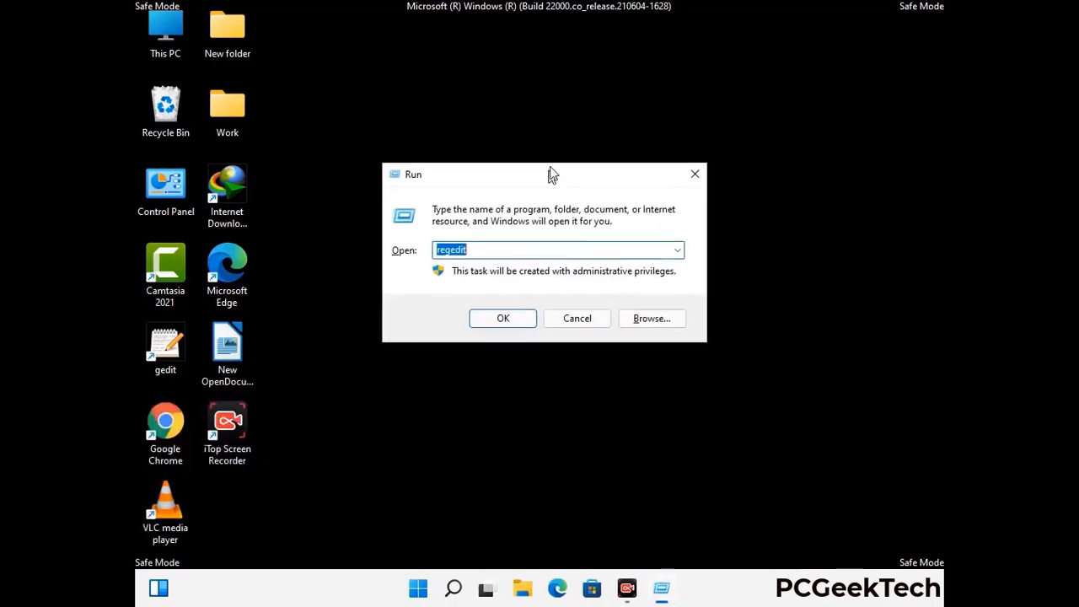
type("msconfig")
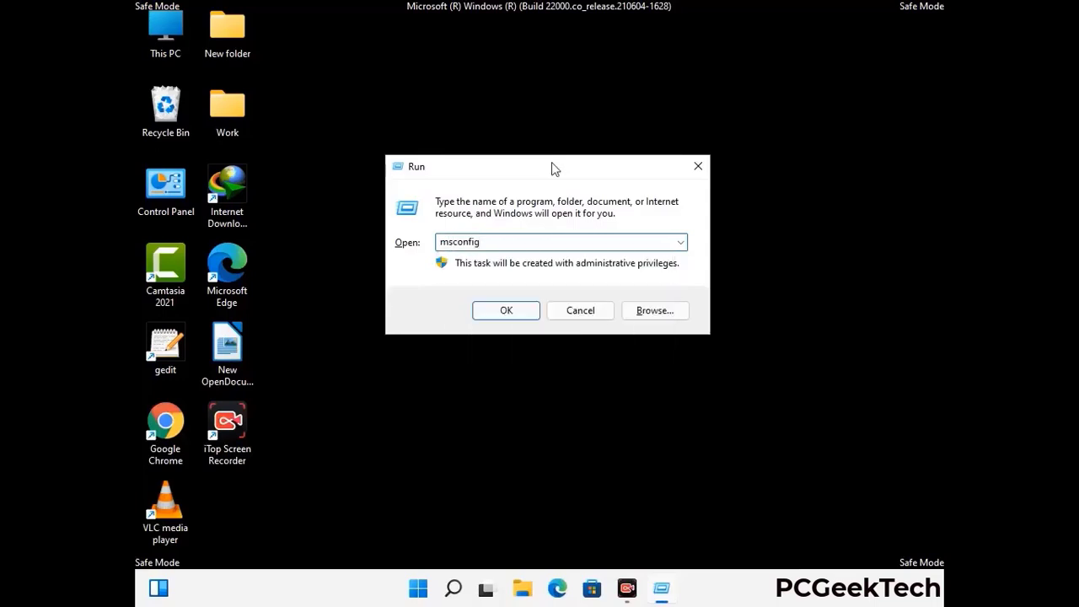
left_click(502, 310)
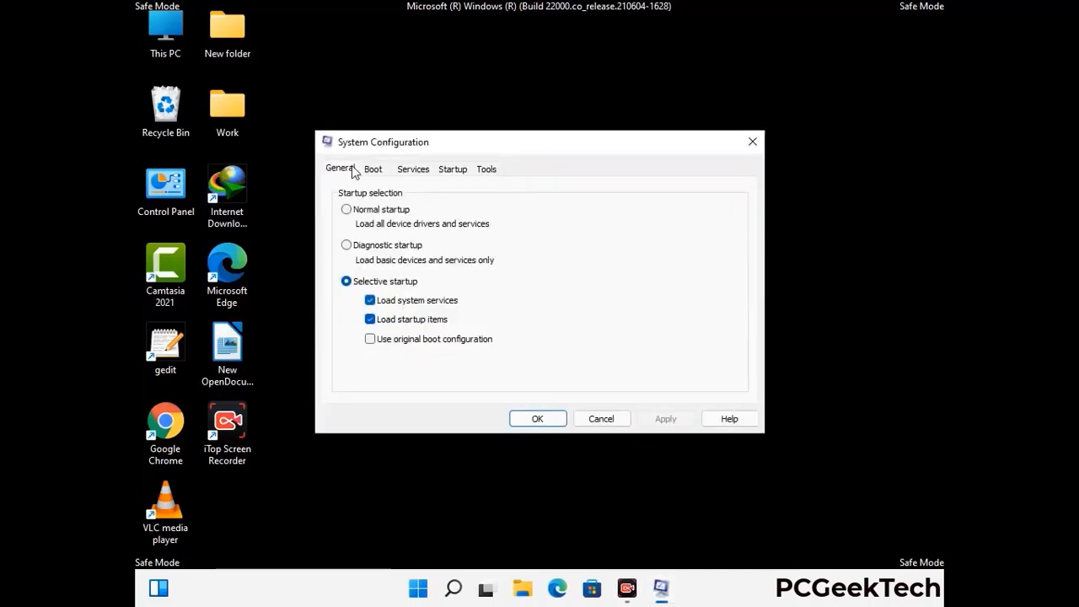
Turn off Safe boot in the boot options for Windows 11
left_click(372, 171)
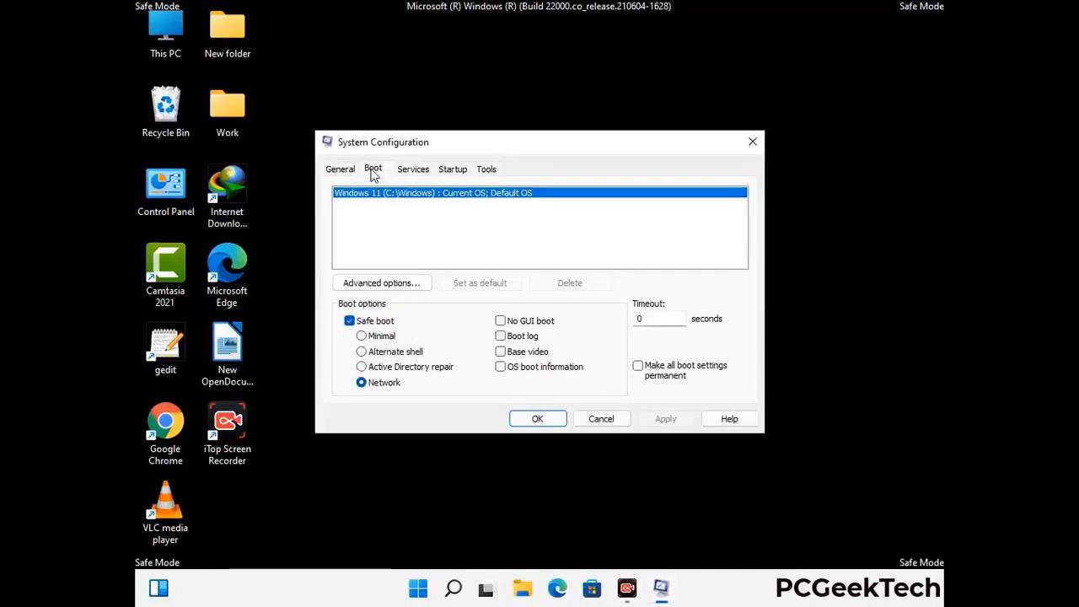
left_click(349, 322)
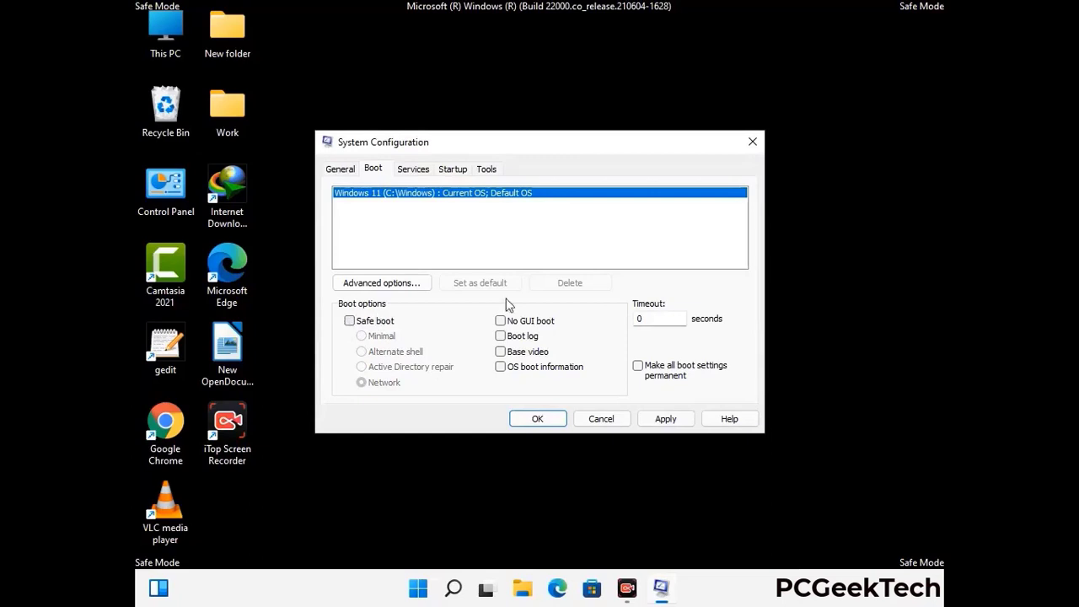